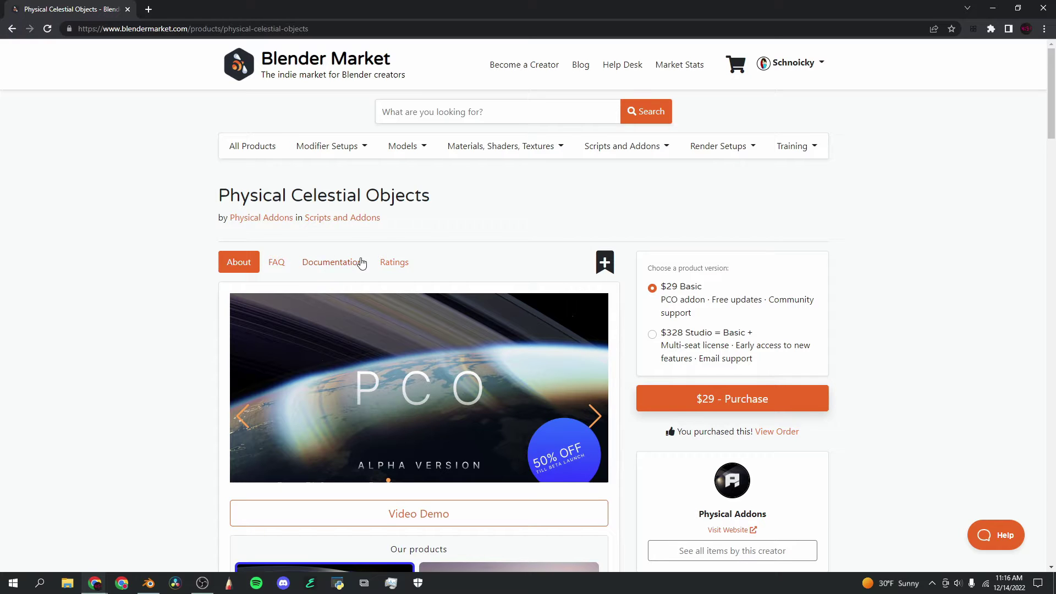
Review the Physical Celestial Objects product page, including its feature descriptions, example images and alpha-version disclaimer.
scroll(438, 250, "down", 5)
scroll(439, 254, "down", 14)
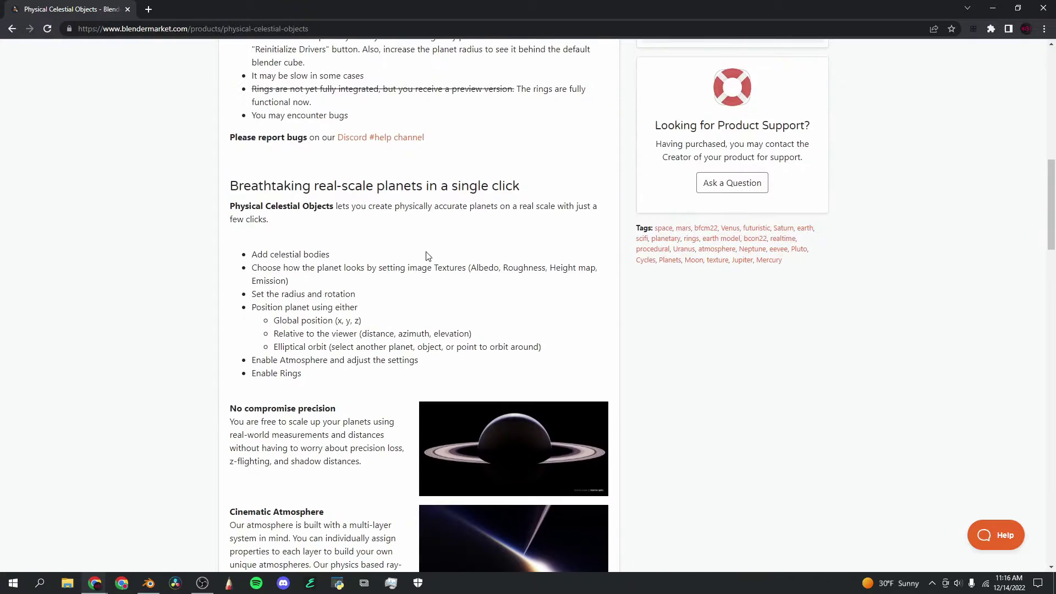
scroll(439, 349, "down", 2)
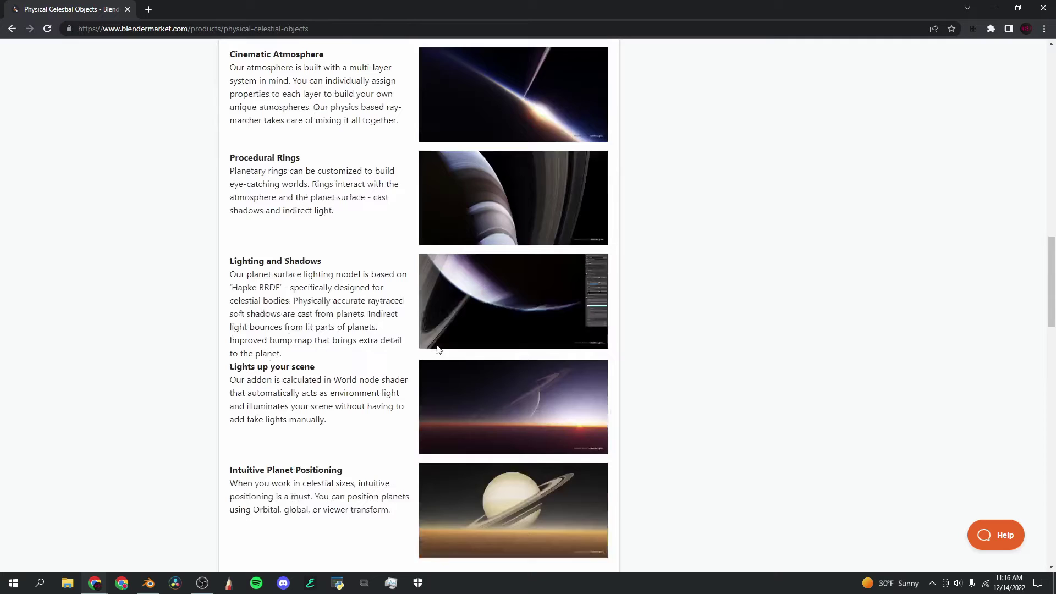
scroll(513, 456, "down", 3)
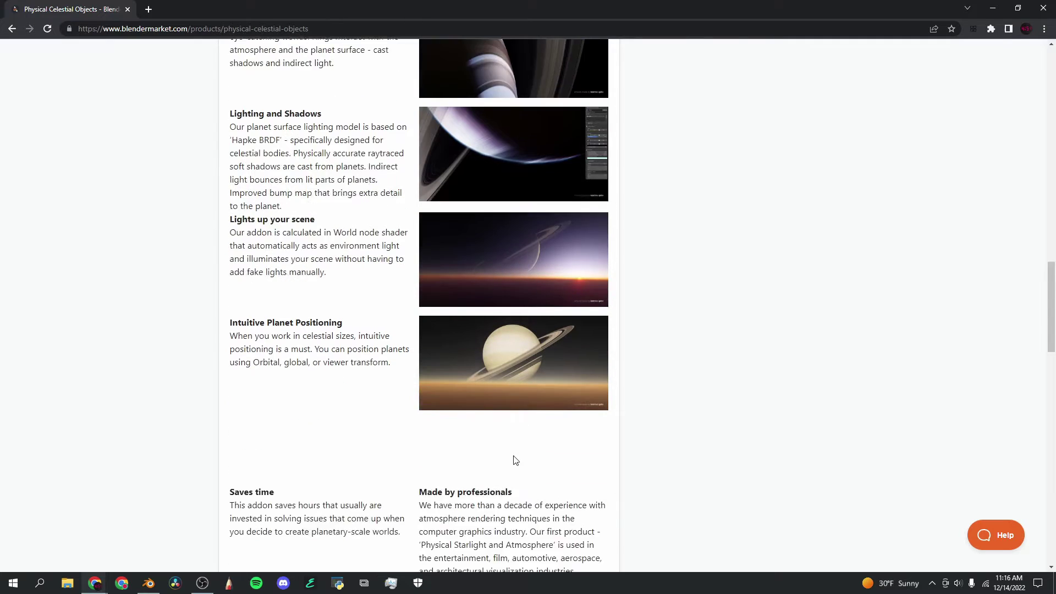
scroll(559, 361, "up", 5)
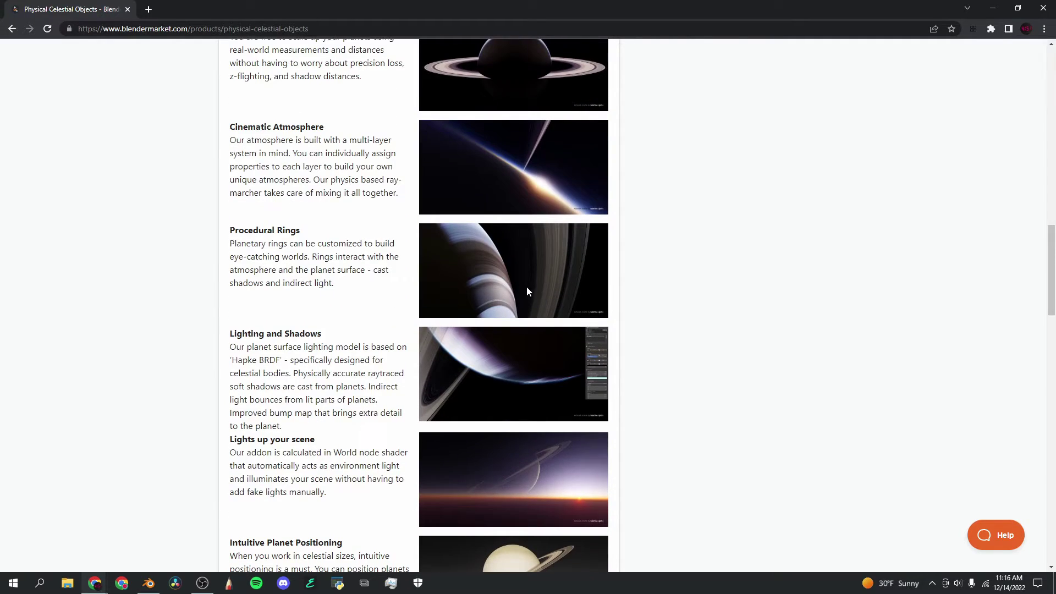
scroll(511, 384, "down", 5)
scroll(246, 254, "up", 15)
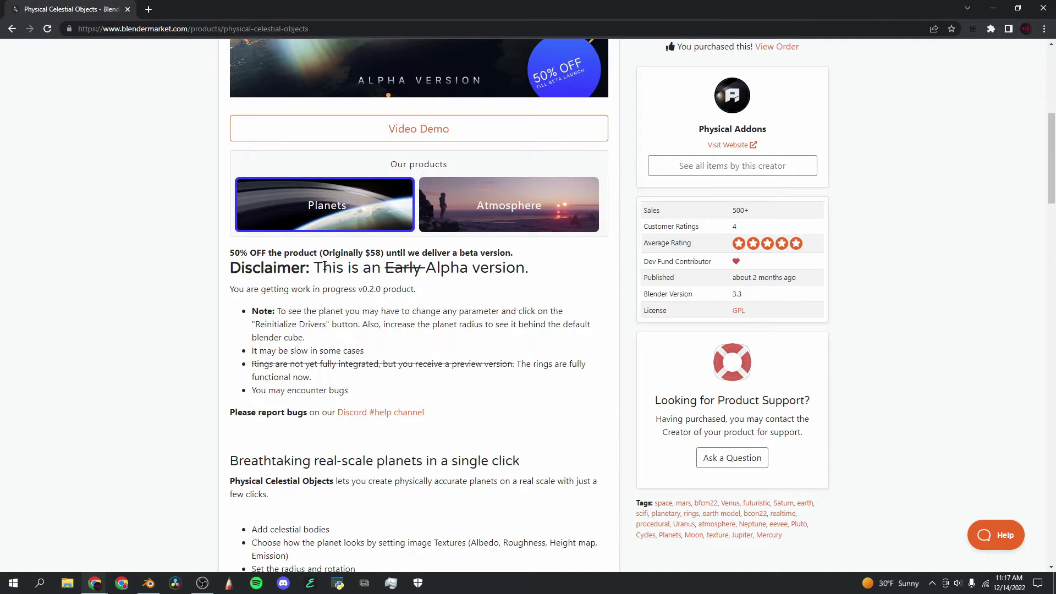
scroll(369, 279, "up", 4)
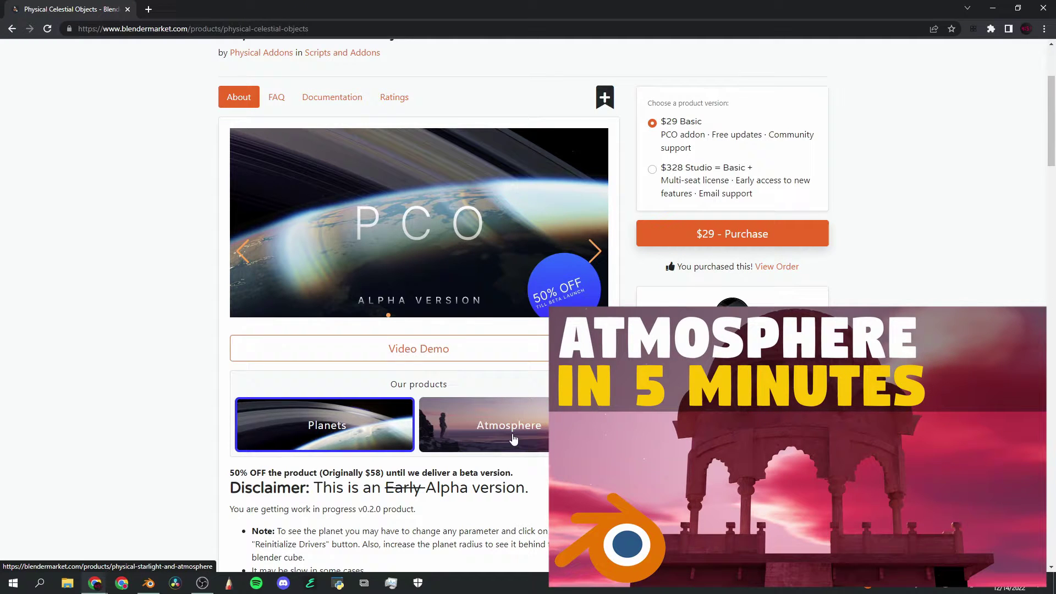
scroll(511, 418, "down", 1)
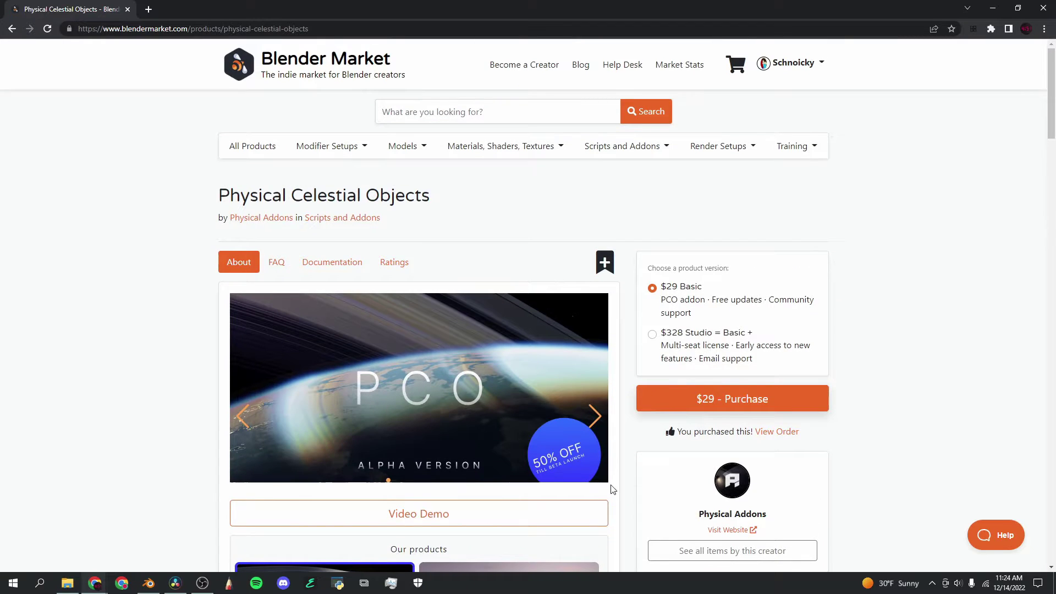
Open the Physical Celestial Objects order from the account's order history and download physical-celestial-objects-0.2.0alpha.zip.
left_click(724, 397)
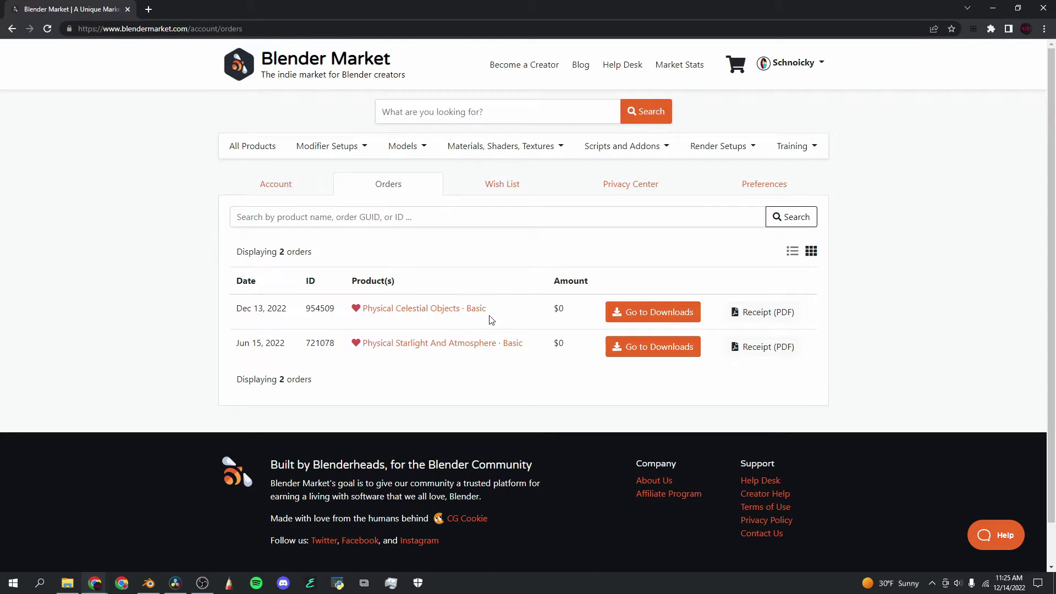
left_click(787, 64)
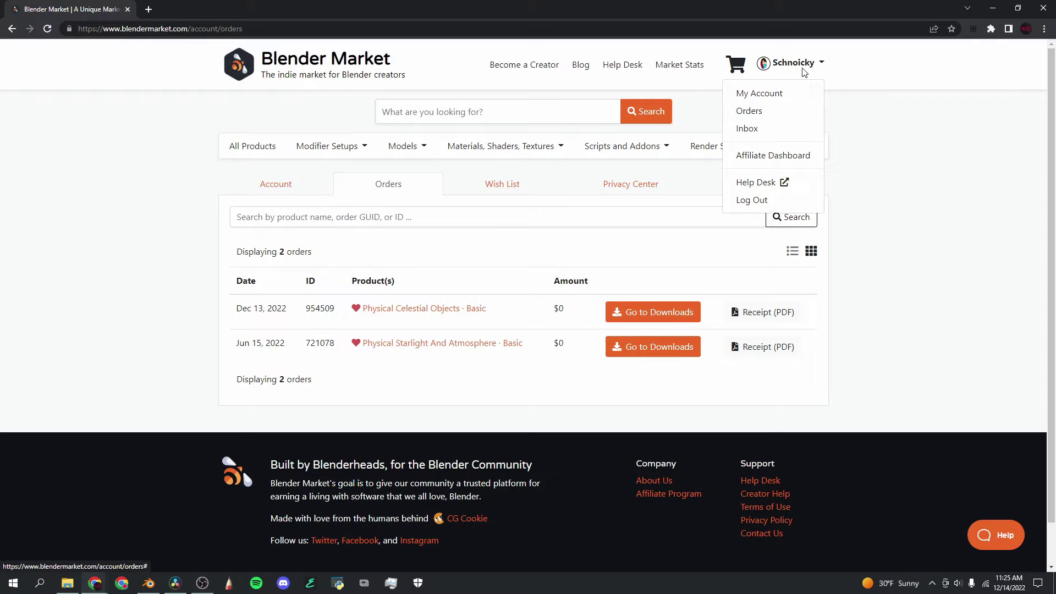
left_click(749, 112)
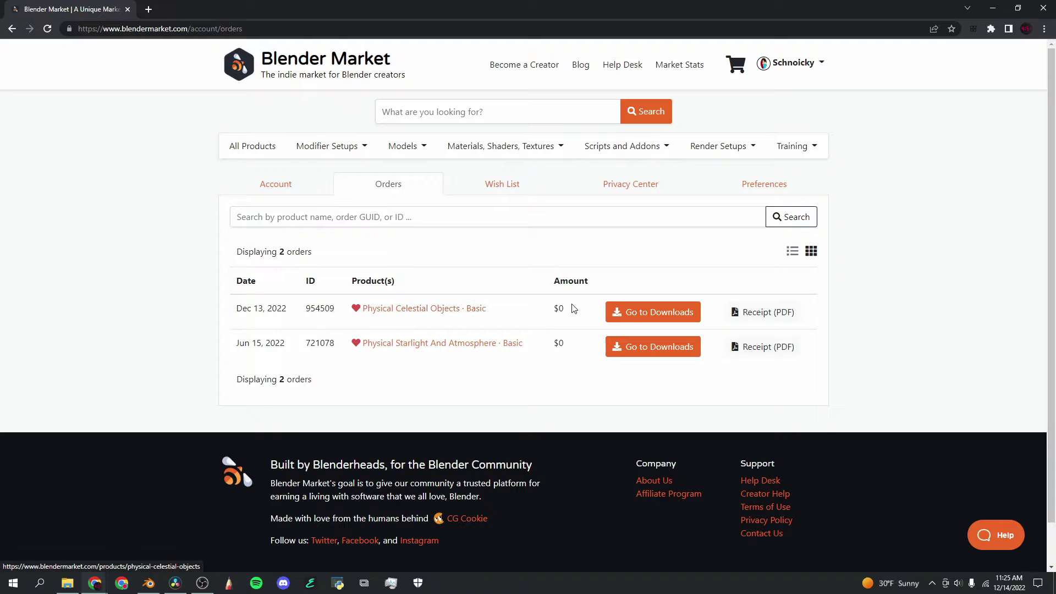
left_click(635, 318)
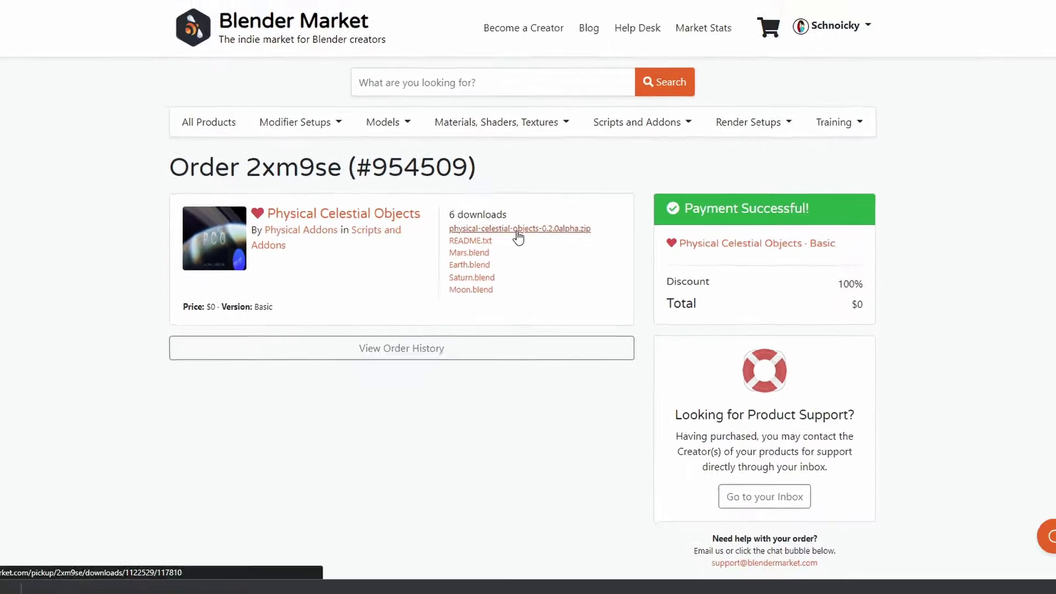
left_click(513, 209)
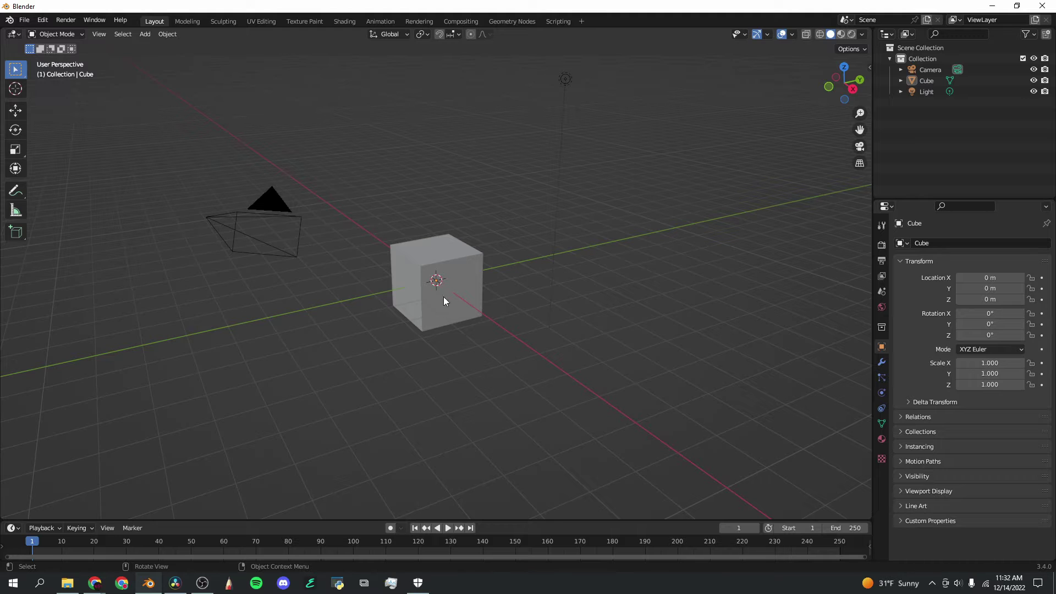
Switch to Blender and delete the default cube from the scene.
left_click(457, 269)
key("x")
left_click(455, 272)
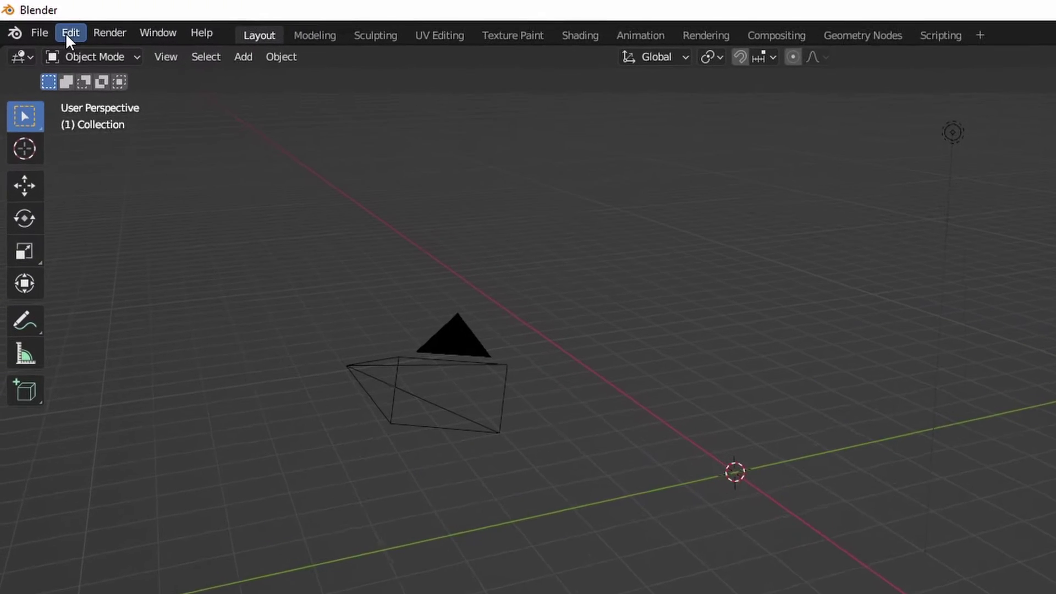
Open the add-on preferences and search for "node w" to check that Node Wrangler is enabled.
left_click(67, 34)
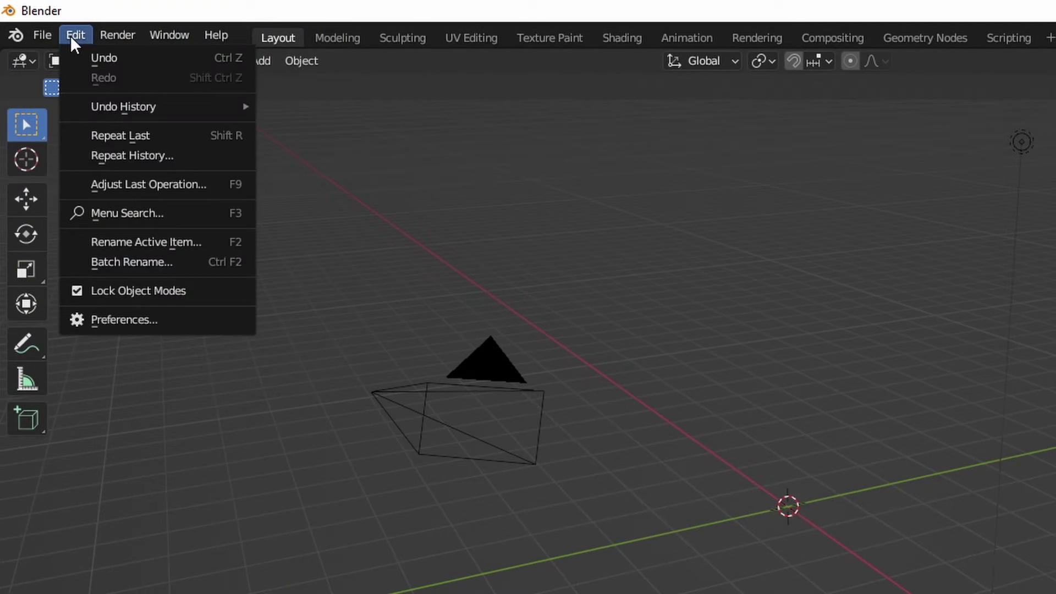
left_click(111, 324)
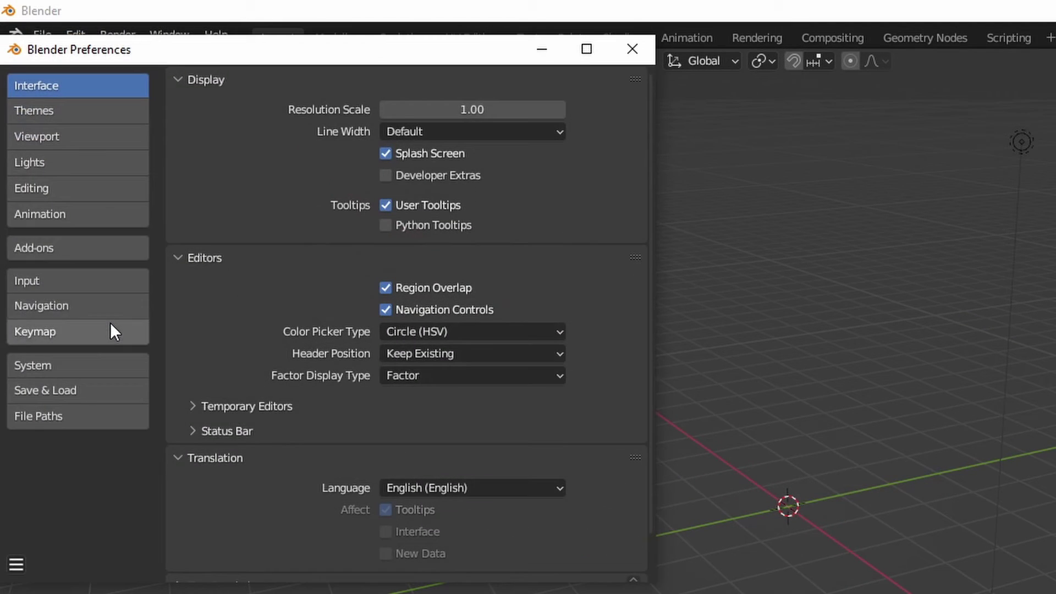
left_click(59, 246)
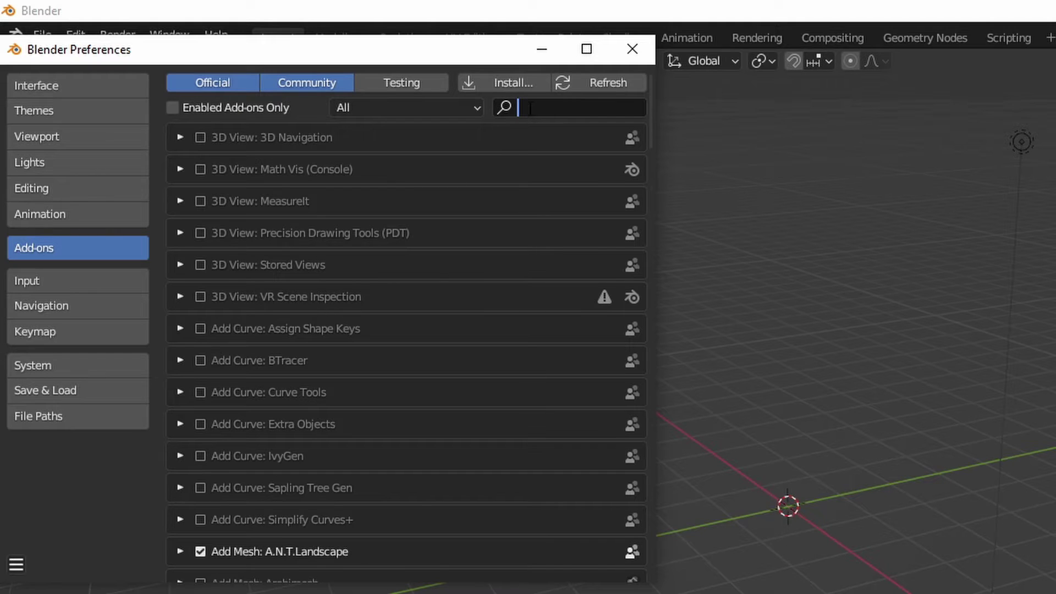
type("node w")
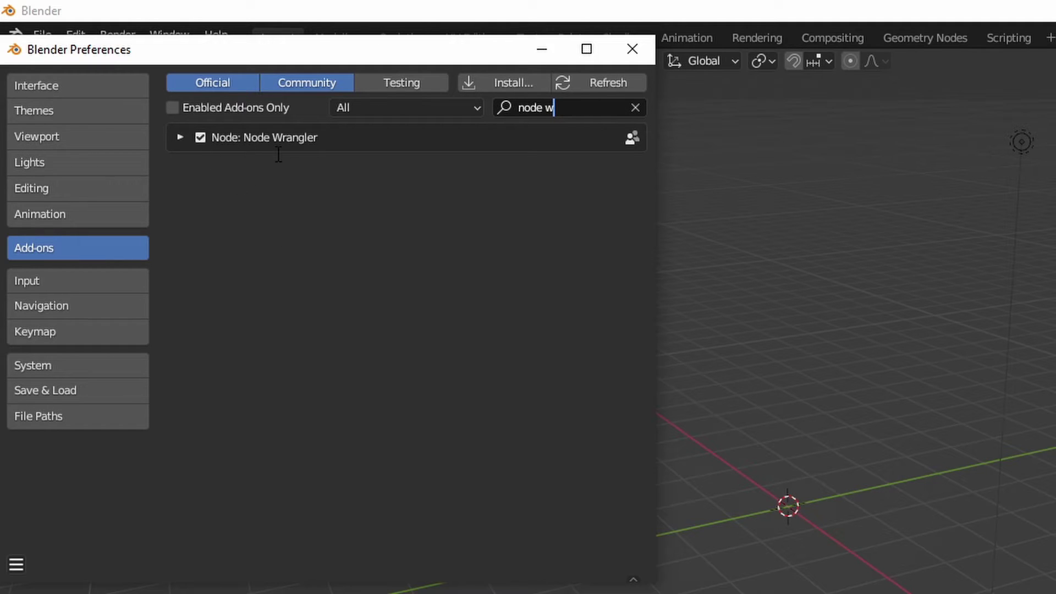
left_click(405, 170)
Install physical-celestial-objects-0.2.0alpha.zip from the Downloads folder, enable the Physical Celestial Objects add-on and close the preferences.
left_click(492, 85)
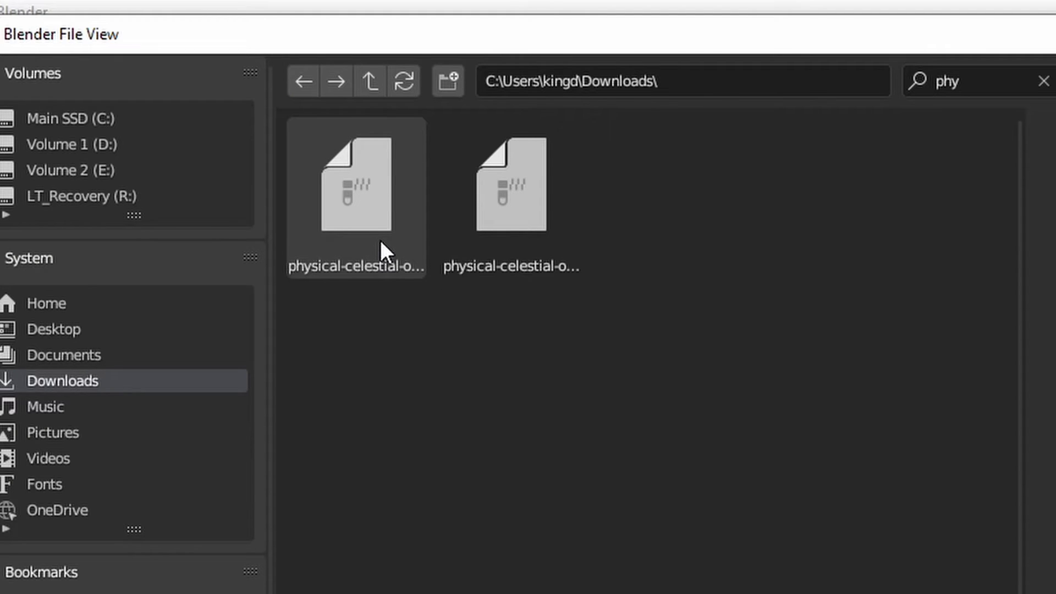
left_click(361, 219)
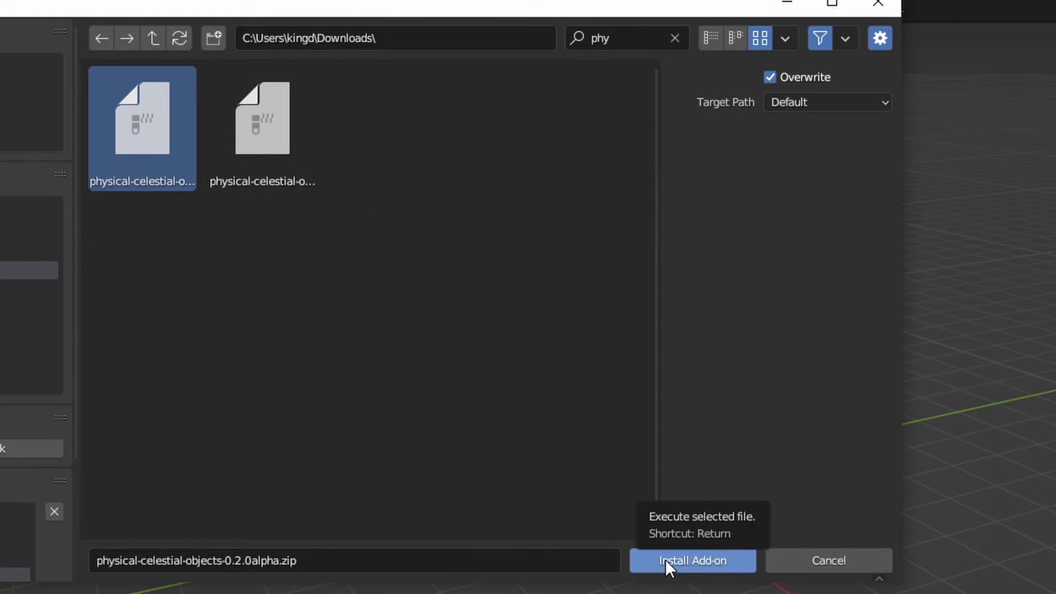
left_click(666, 559)
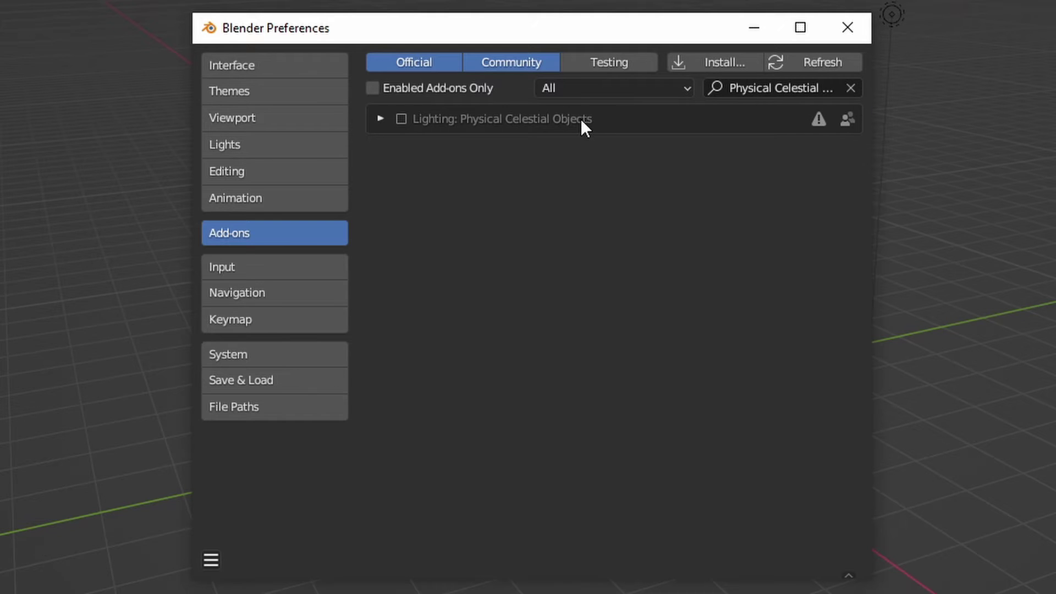
left_click(401, 118)
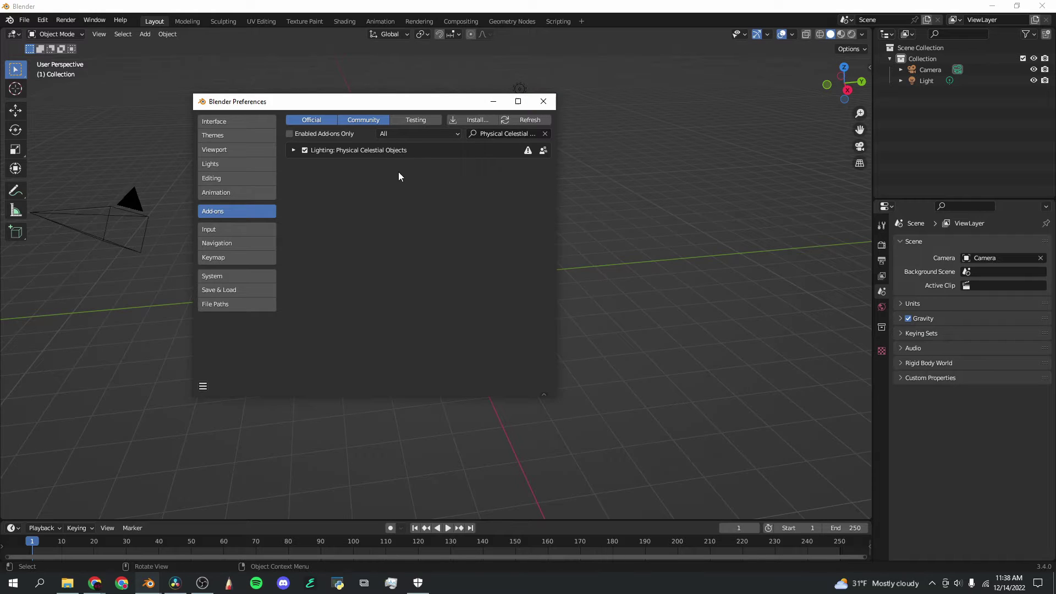
left_click(544, 102)
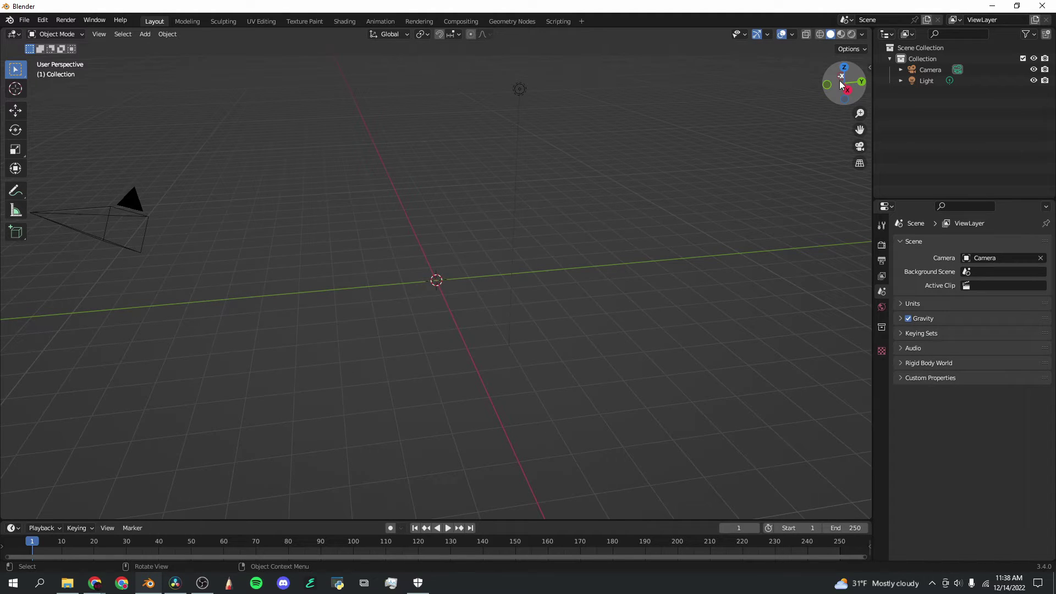
mouse_move(848, 92)
left_mouse_down()
mouse_move(957, 94)
mouse_move(850, 92)
left_mouse_up()
left_click_drag(1040, 96, 754, 176)
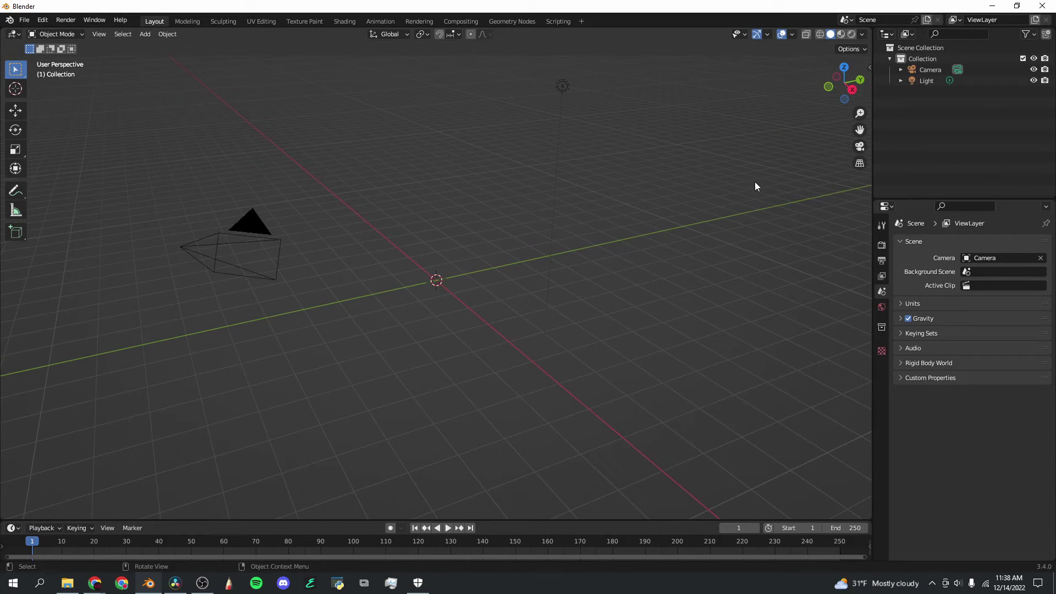
left_click_drag(843, 97, 906, 98)
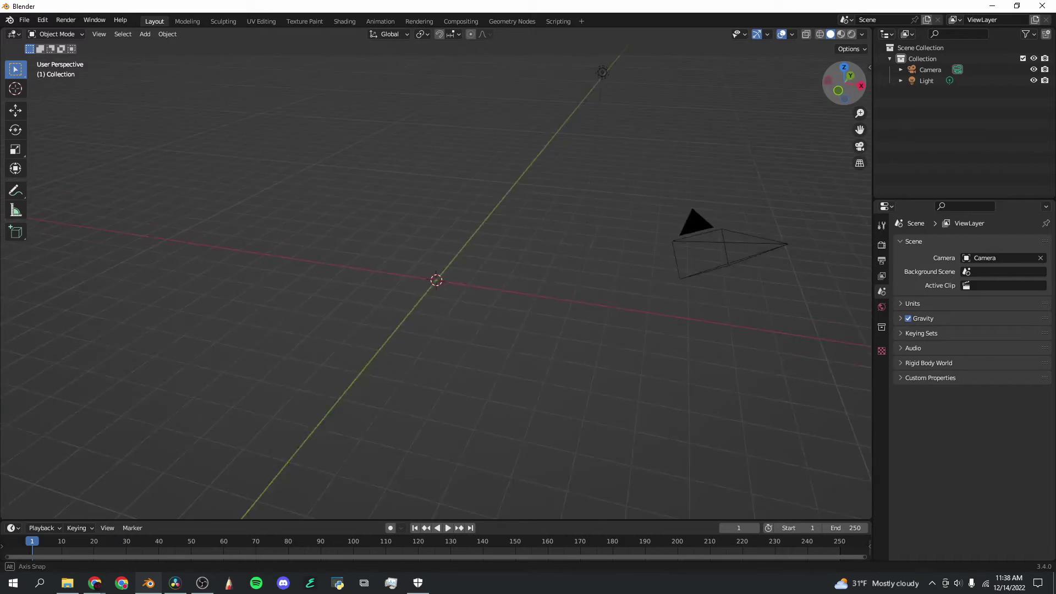
left_click_drag(787, 85, 704, 88)
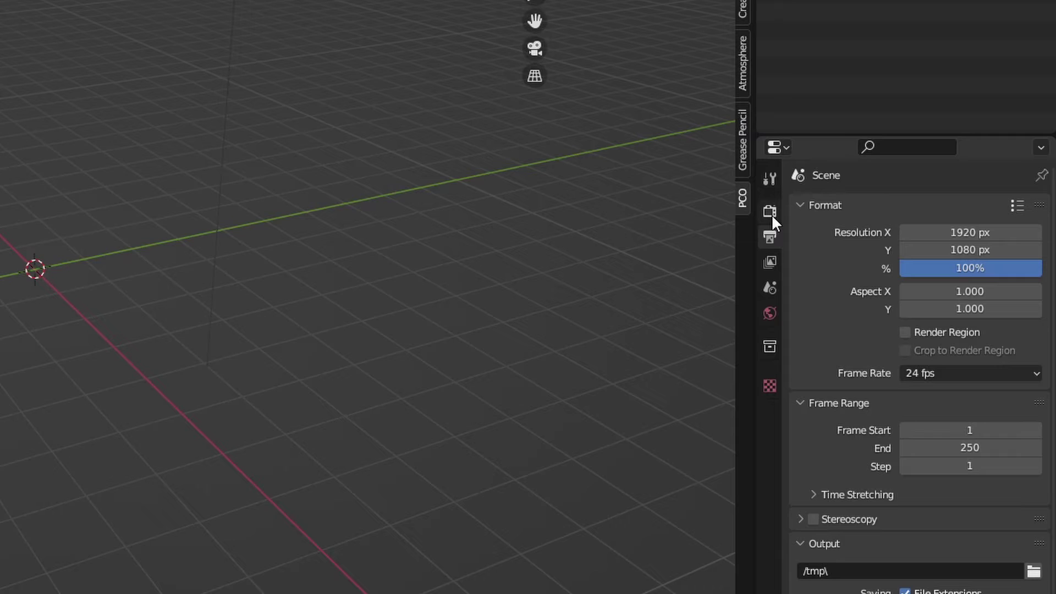
Turn off Viewport Denoising in the Eevee render sampling settings.
left_click(770, 212)
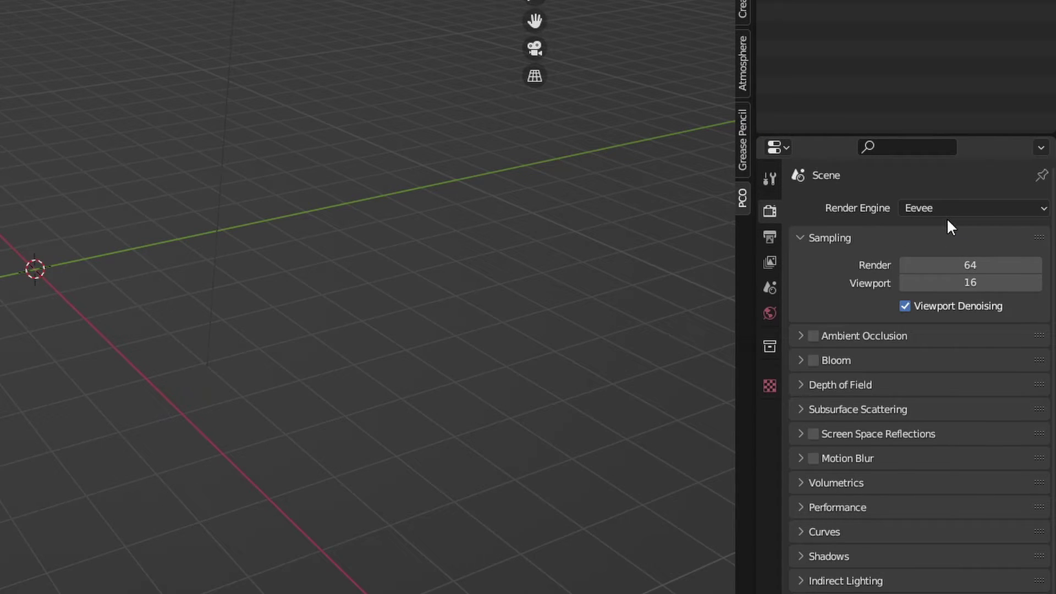
left_click(904, 306)
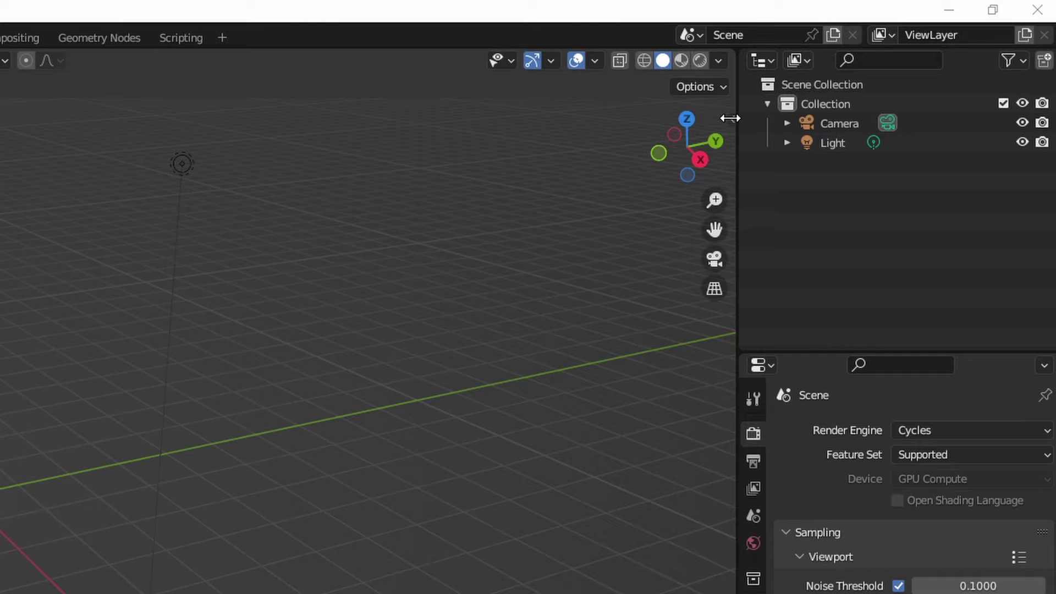
Enable Physical Celestial Objects for the scene's World and set the viewport to Rendered shading.
left_click(732, 117)
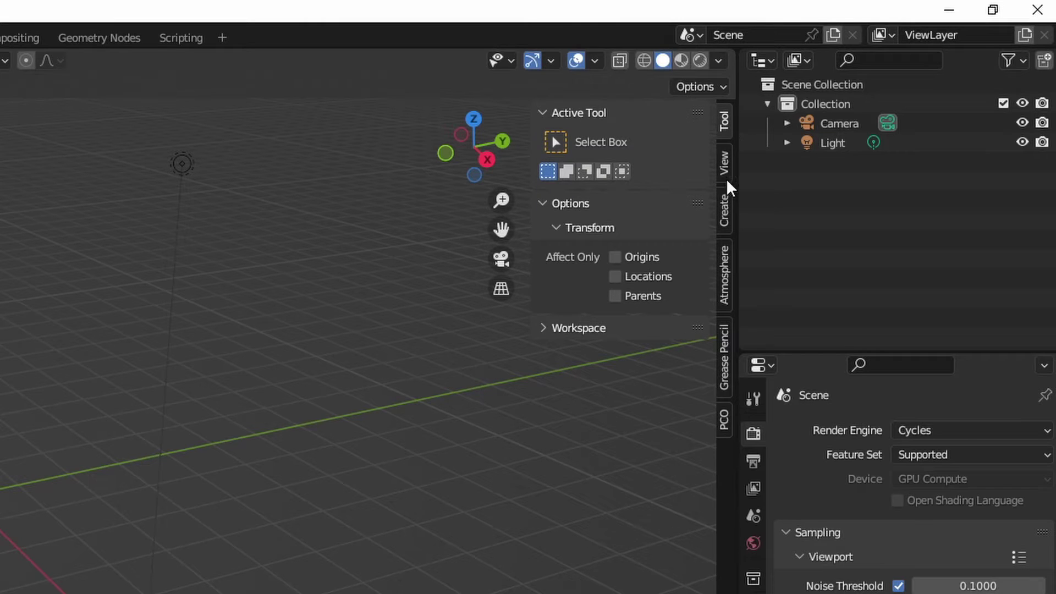
left_click(724, 418)
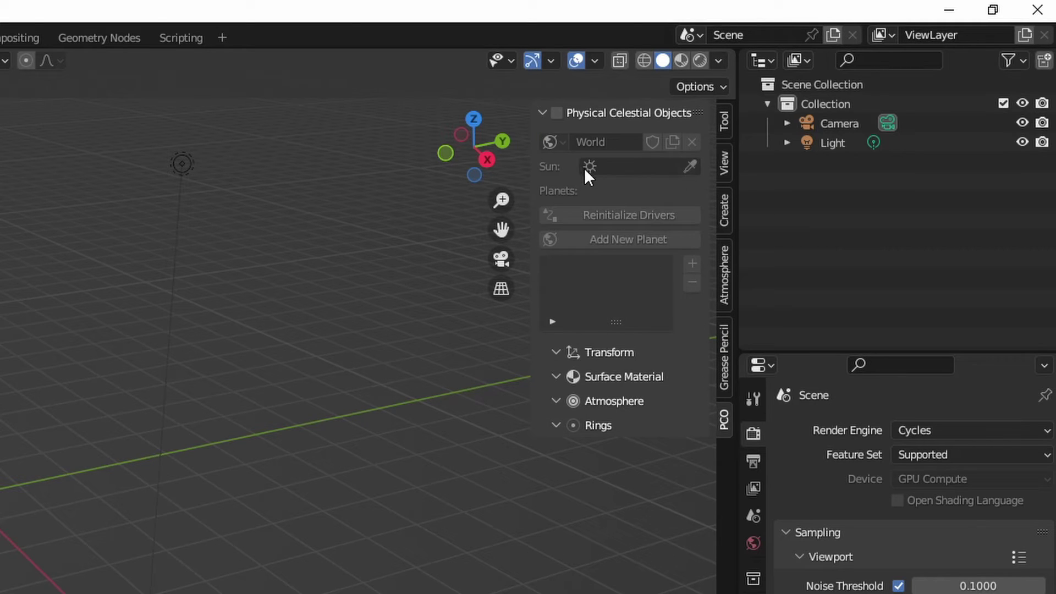
left_click(556, 113)
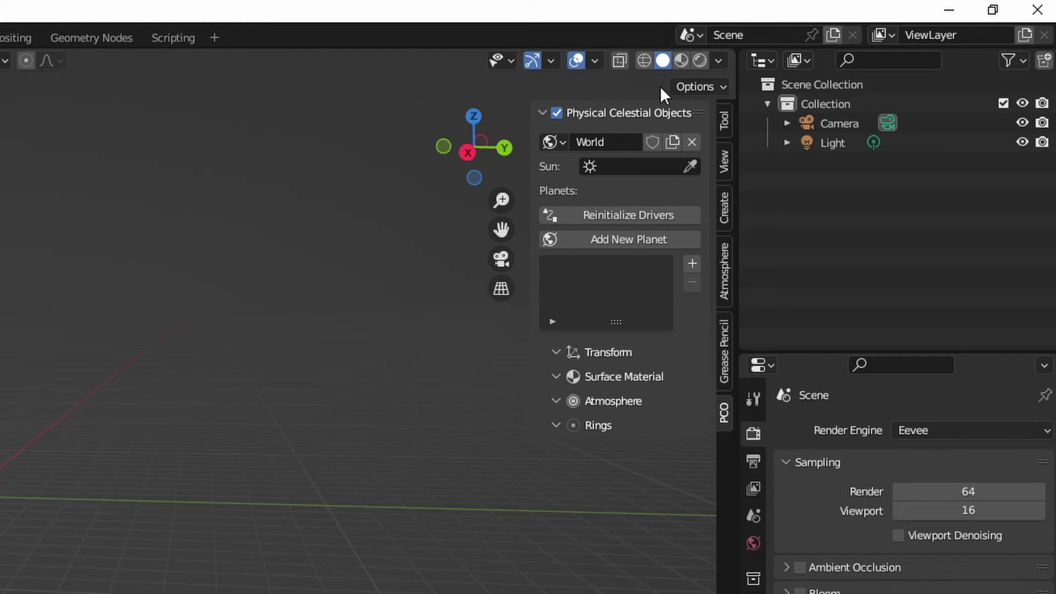
left_click(699, 61)
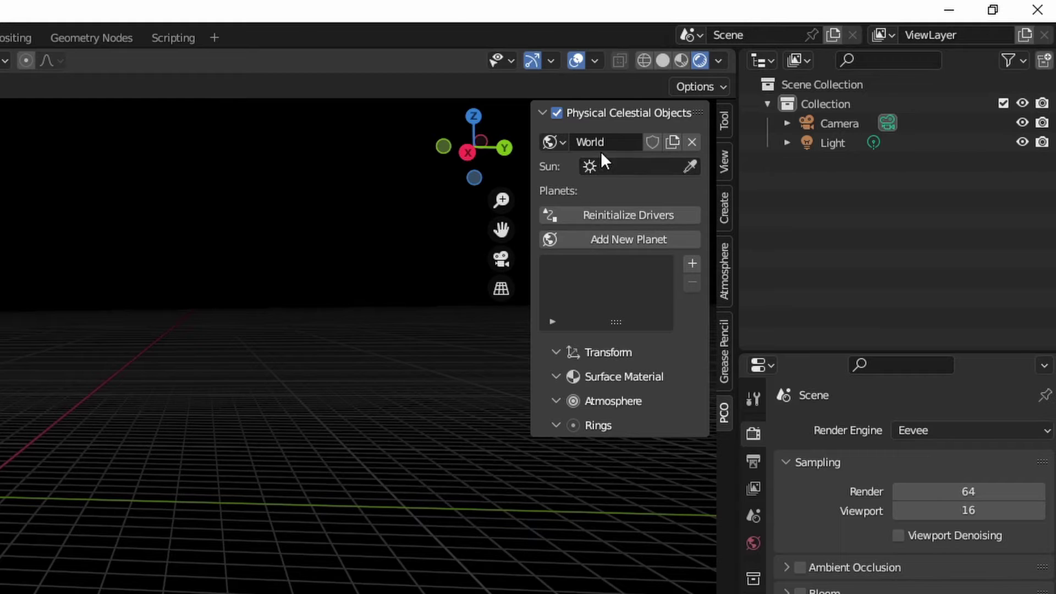
Add a new planet and set its radius to 3000 m in the Global transform settings.
left_click(576, 244)
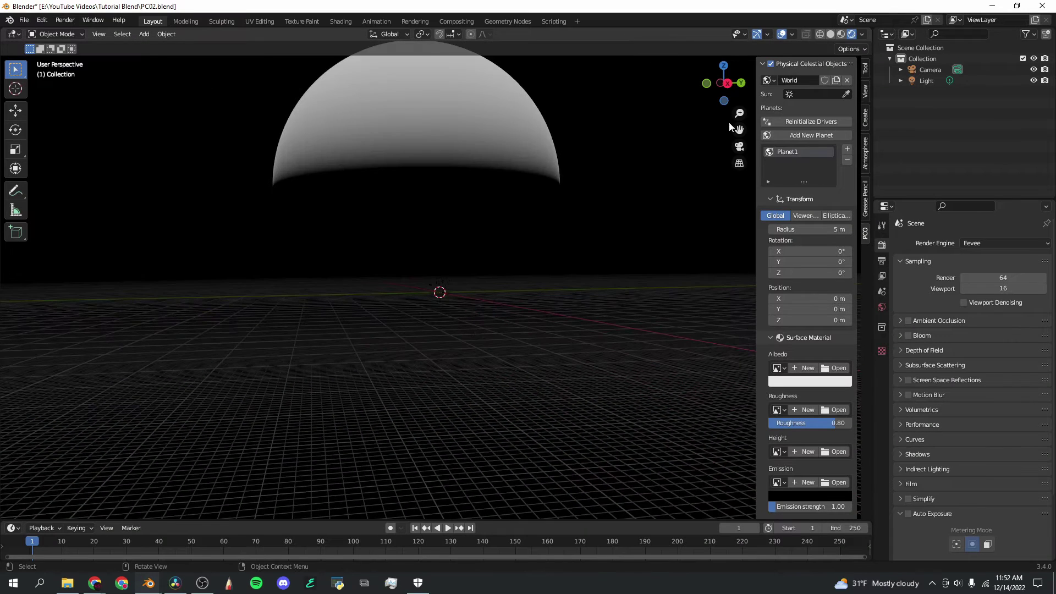
left_click_drag(739, 130, 792, 274)
left_click_drag(726, 71, 748, 80)
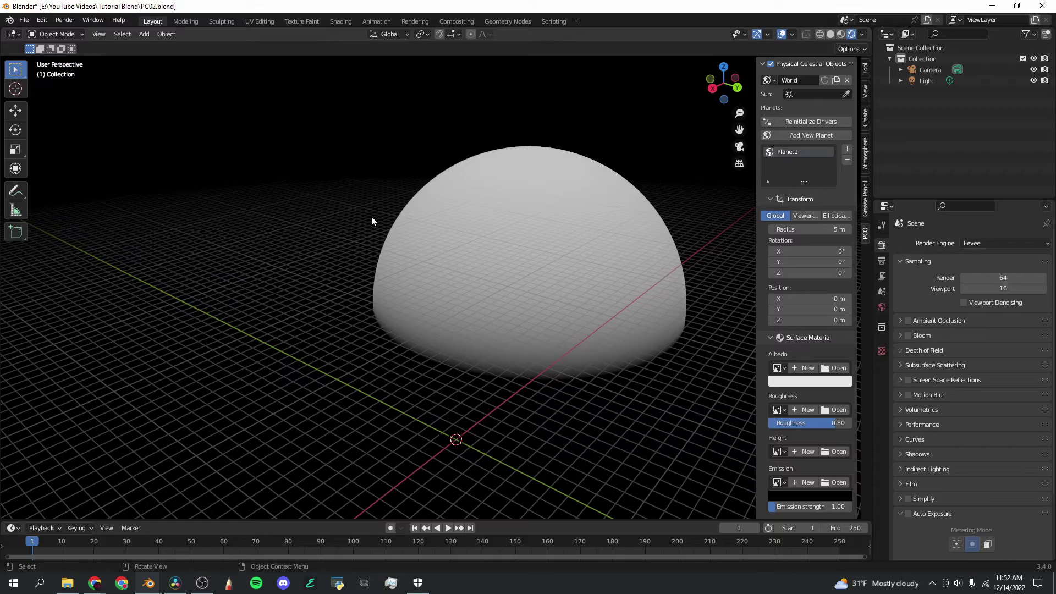
mouse_move(718, 88)
left_mouse_down()
mouse_move(719, 75)
mouse_move(735, 87)
left_mouse_up()
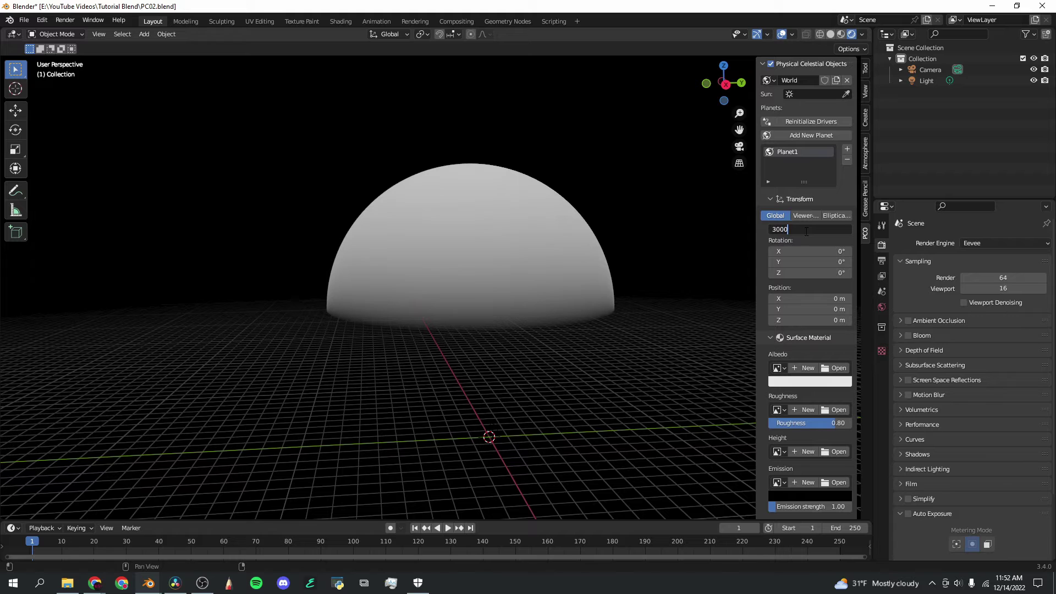
key("Return")
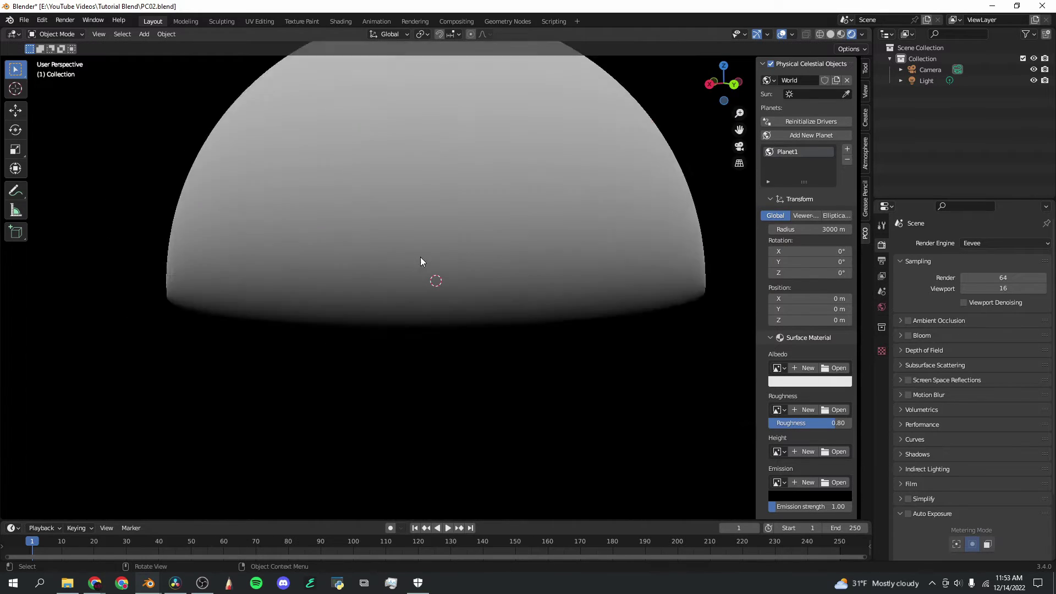
Set the planet's global Y position to 7000 m.
middle_click_drag(435, 247, 472, 261)
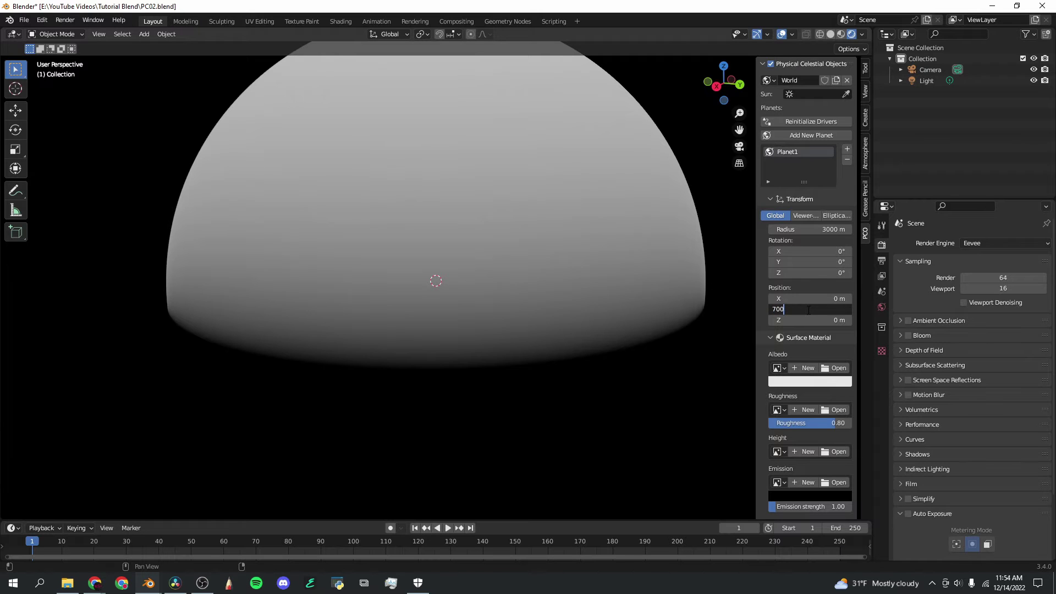
key("Return")
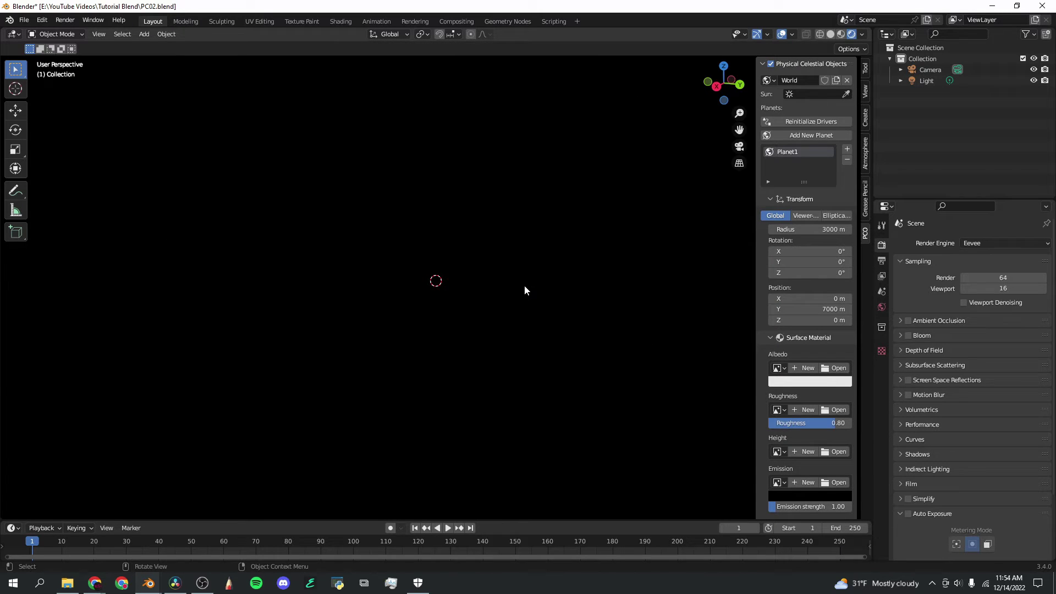
scroll(524, 287, "up", 12)
left_click_drag(722, 84, 820, 65)
left_click_drag(739, 130, 732, 188)
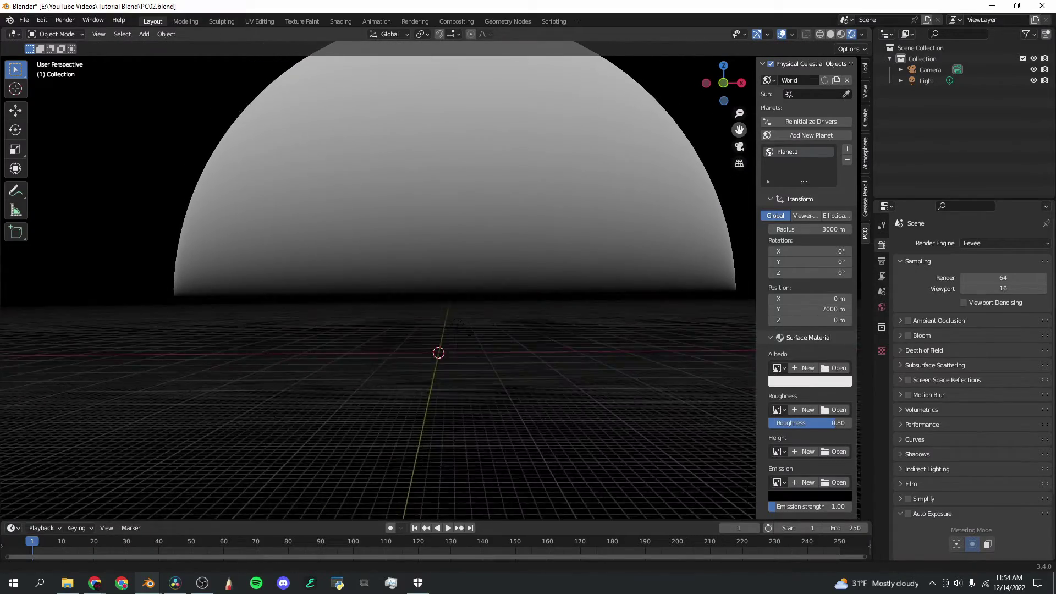
left_click_drag(723, 83, 723, 83)
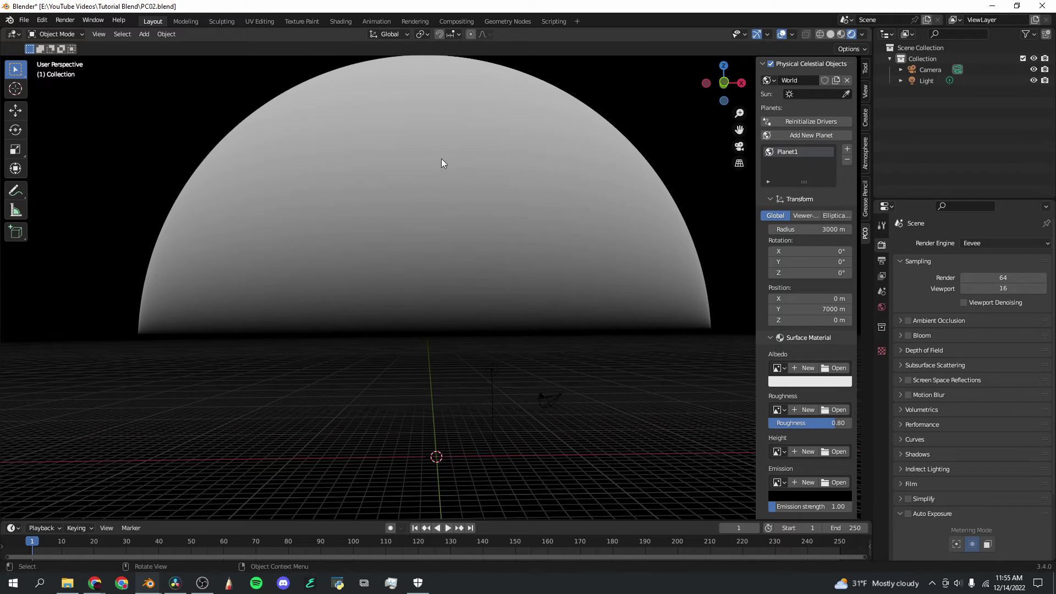
Add a Sun light to the scene and assign it as the Sun for Physical Celestial Objects.
left_click(146, 34)
mouse_move(163, 183)
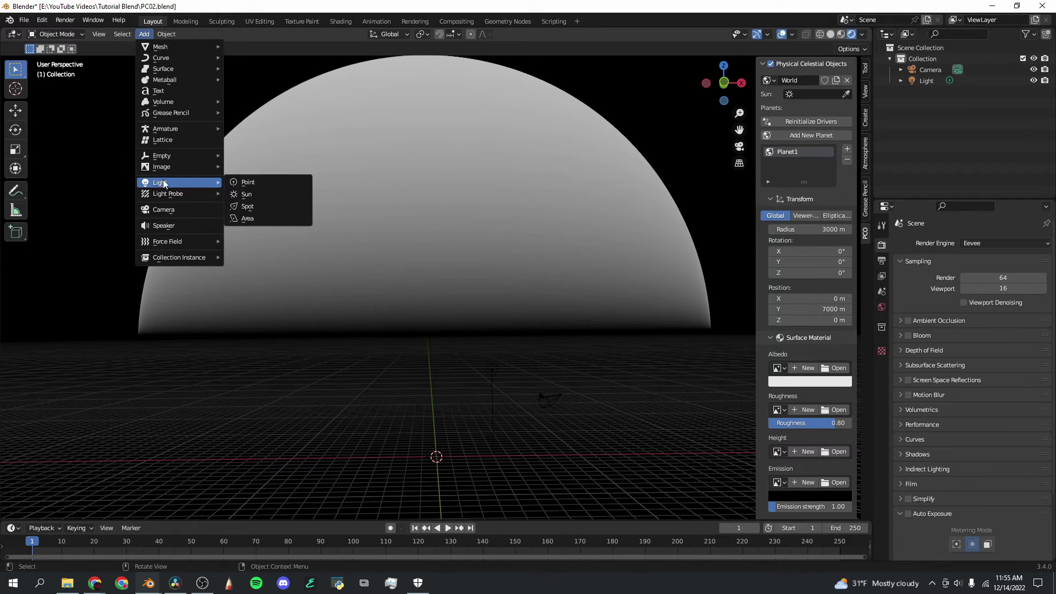
left_click(259, 193)
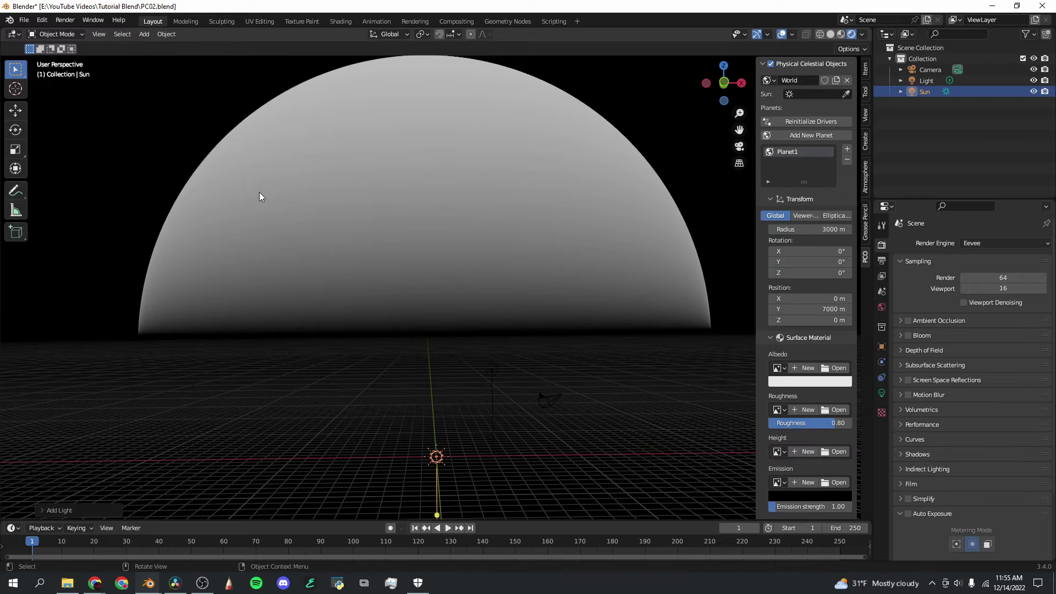
left_click(808, 94)
left_click(800, 134)
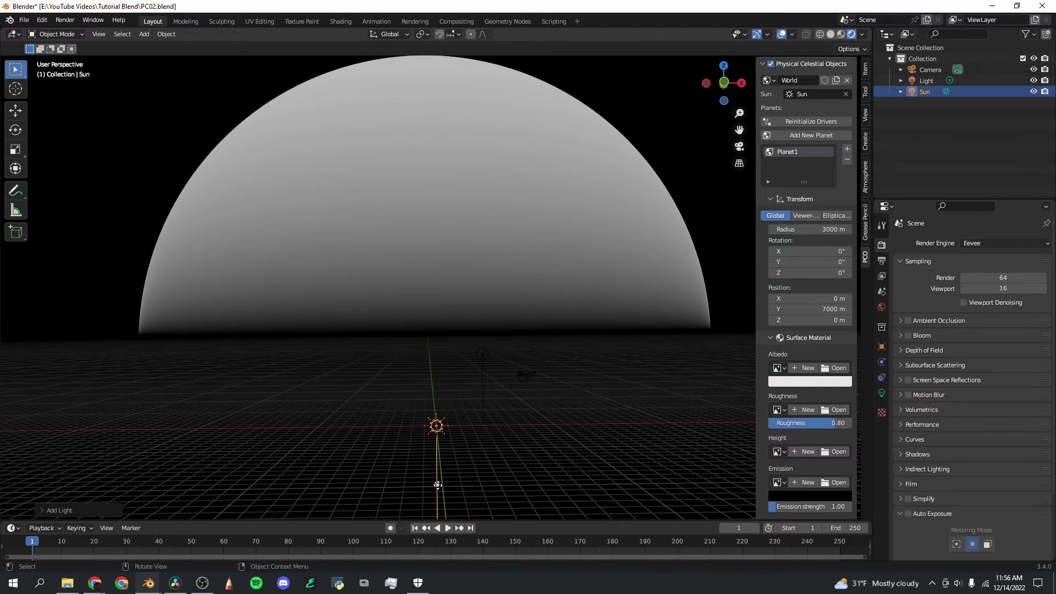
Re-aim the Sun light's direction up and to the left, and set the planet's Z position to 19000 m.
left_click_drag(740, 129, 739, 130)
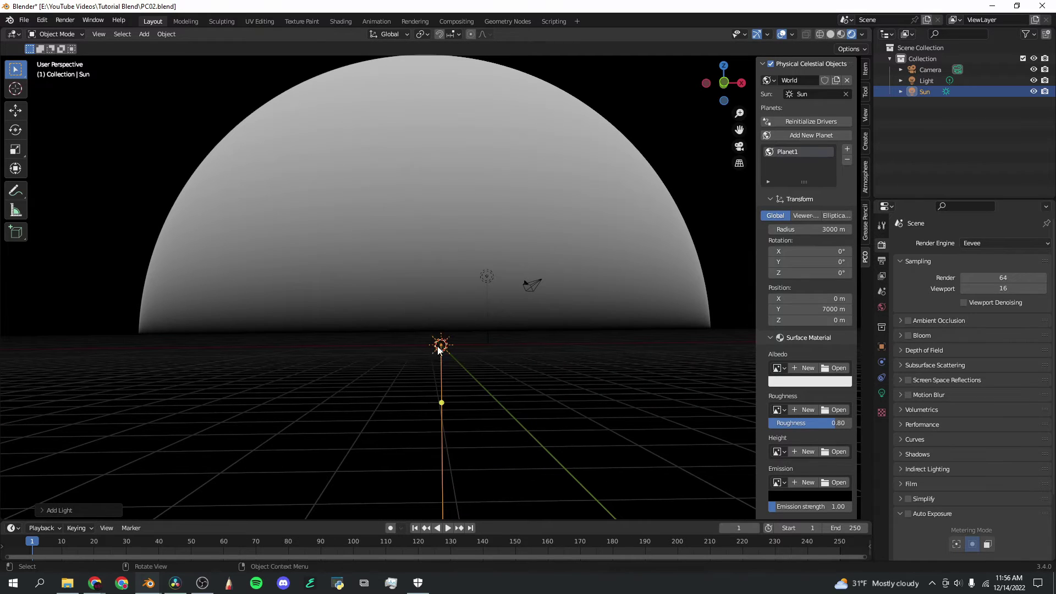
mouse_move(443, 399)
left_mouse_down()
mouse_move(390, 394)
mouse_move(474, 384)
mouse_move(449, 387)
left_mouse_up()
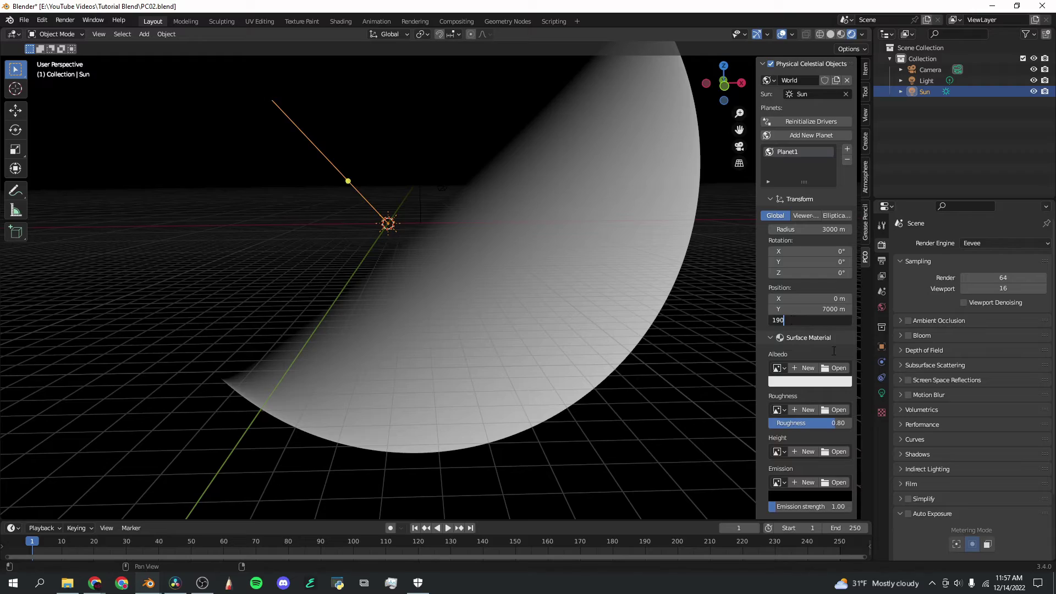
key("Return")
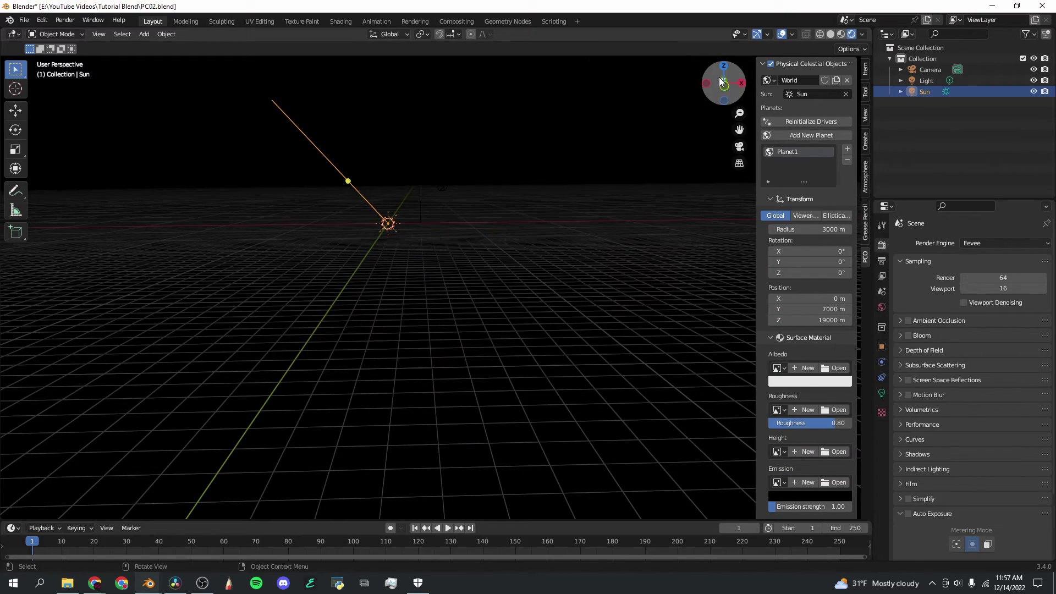
mouse_move(718, 77)
left_mouse_down()
mouse_move(715, 126)
mouse_move(720, 137)
mouse_move(754, 124)
mouse_move(836, 370)
mouse_move(837, 405)
mouse_move(715, 86)
mouse_move(690, 54)
mouse_move(729, 96)
mouse_move(739, 99)
mouse_move(744, 75)
mouse_move(726, 85)
left_mouse_up()
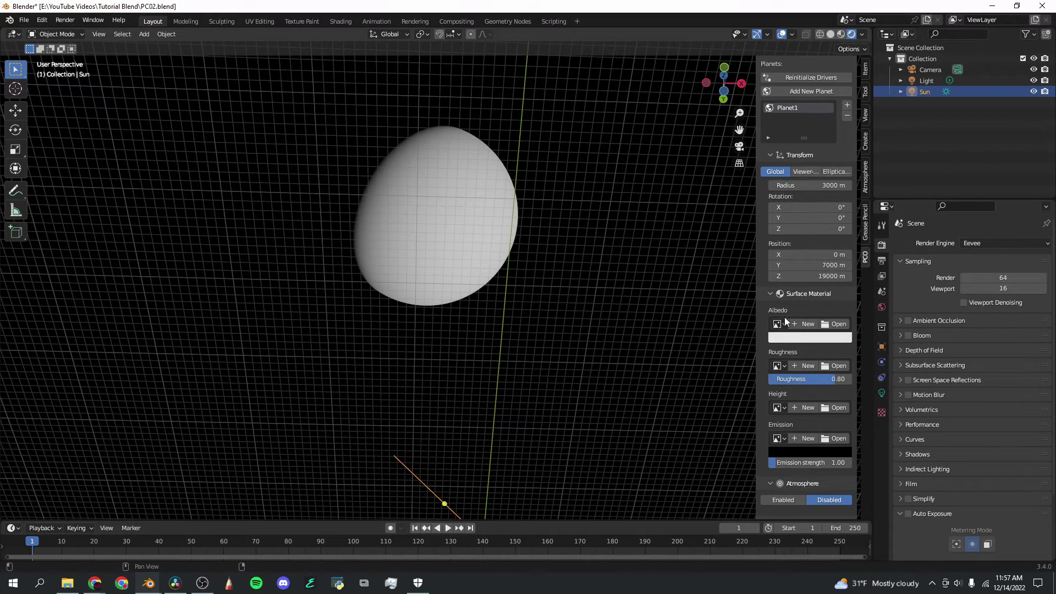
Set the planet's surface albedo colour to bright red.
left_click(785, 338)
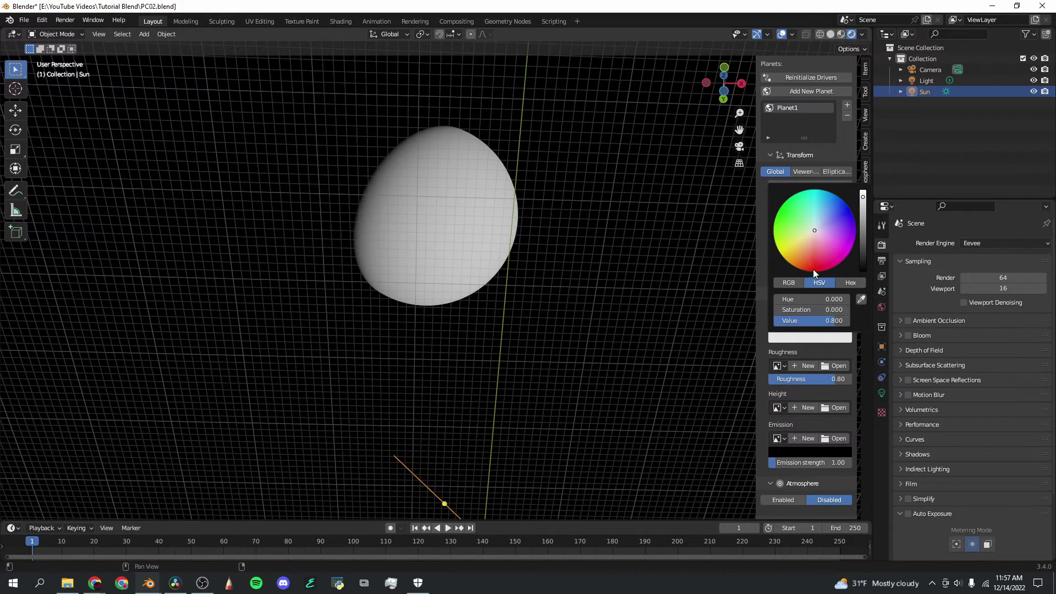
mouse_move(815, 274)
left_mouse_down()
mouse_move(797, 259)
mouse_move(805, 269)
left_mouse_up()
mouse_move(717, 92)
left_mouse_down()
mouse_move(717, 112)
mouse_move(723, 78)
mouse_move(725, 88)
left_mouse_up()
left_click(785, 339)
left_click_drag(808, 262, 784, 275)
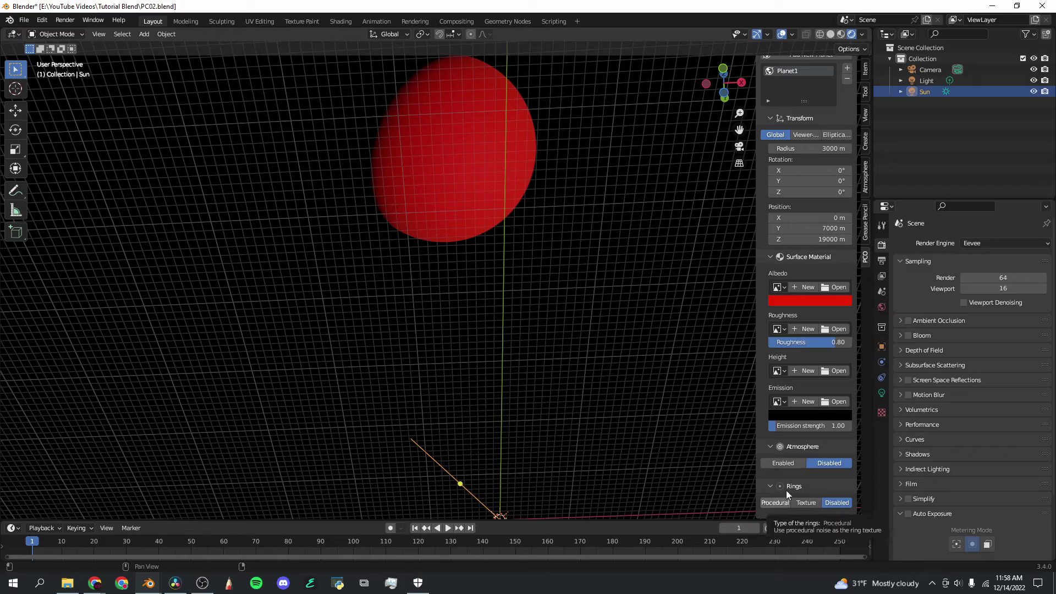
Turn on procedural rings for the planet and raise the ring scale to 54.51.
left_click(787, 491)
left_click_drag(724, 83, 726, 129)
left_click_drag(810, 450, 875, 451)
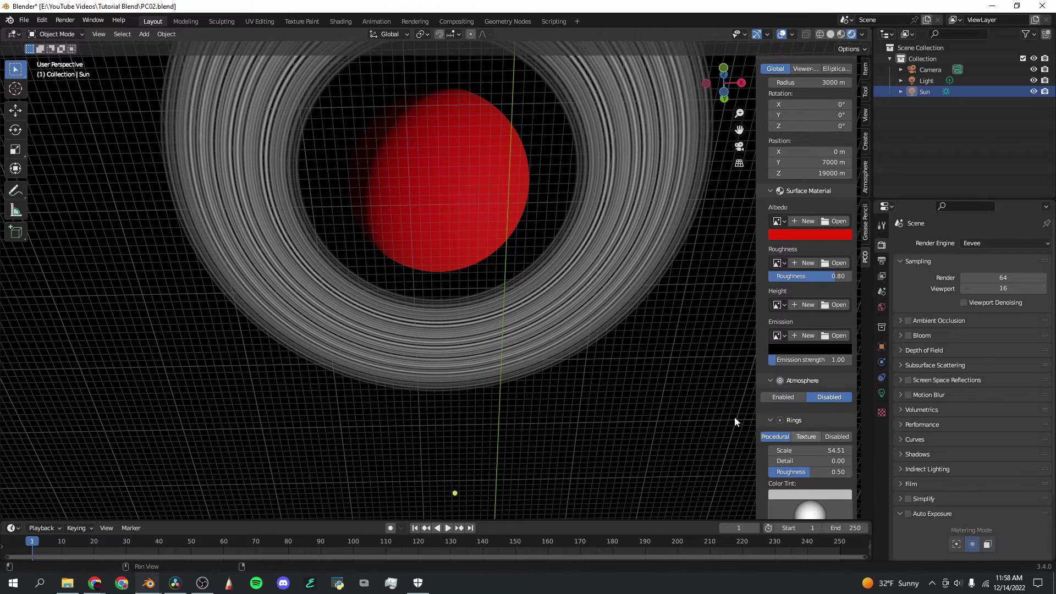
Set the rings' inner radius to 1.59, outer radius to 1.98, indirect shadow factor to 3.22 and translucency to 0.22.
scroll(789, 474, "down", 3)
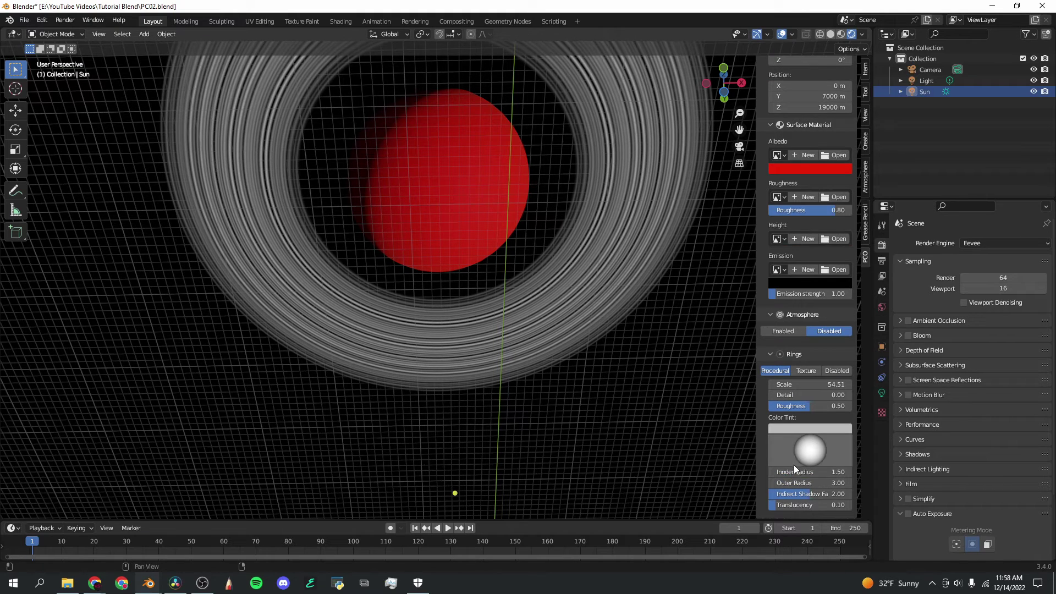
mouse_move(795, 472)
left_mouse_down()
mouse_move(836, 471)
mouse_move(795, 471)
mouse_move(815, 483)
mouse_move(790, 483)
left_mouse_up()
left_click_drag(798, 494, 757, 494)
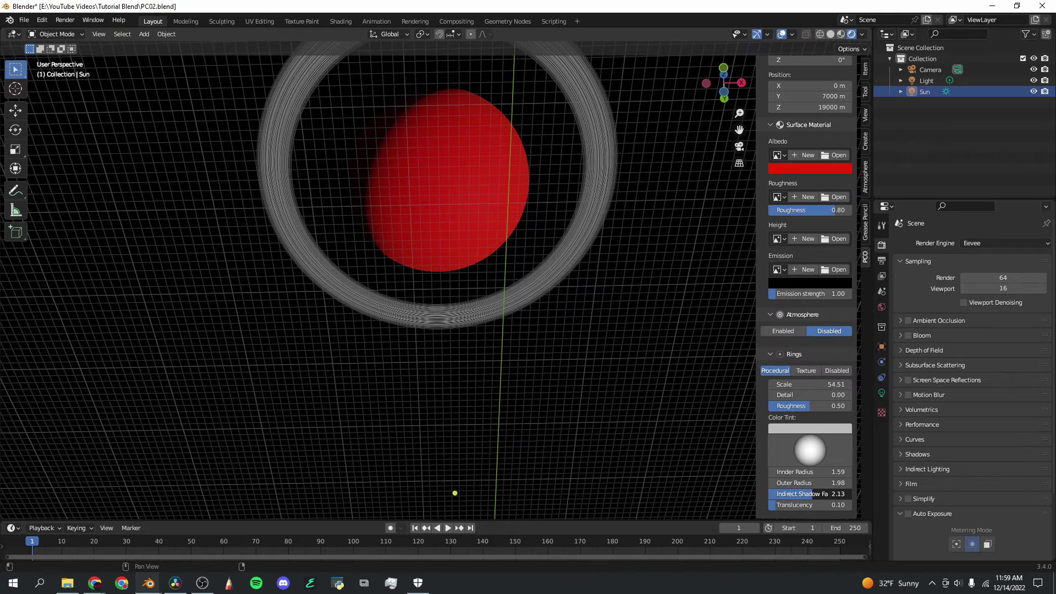
mouse_move(841, 494)
left_mouse_down()
mouse_move(811, 506)
mouse_move(883, 506)
mouse_move(770, 505)
mouse_move(852, 505)
left_mouse_up()
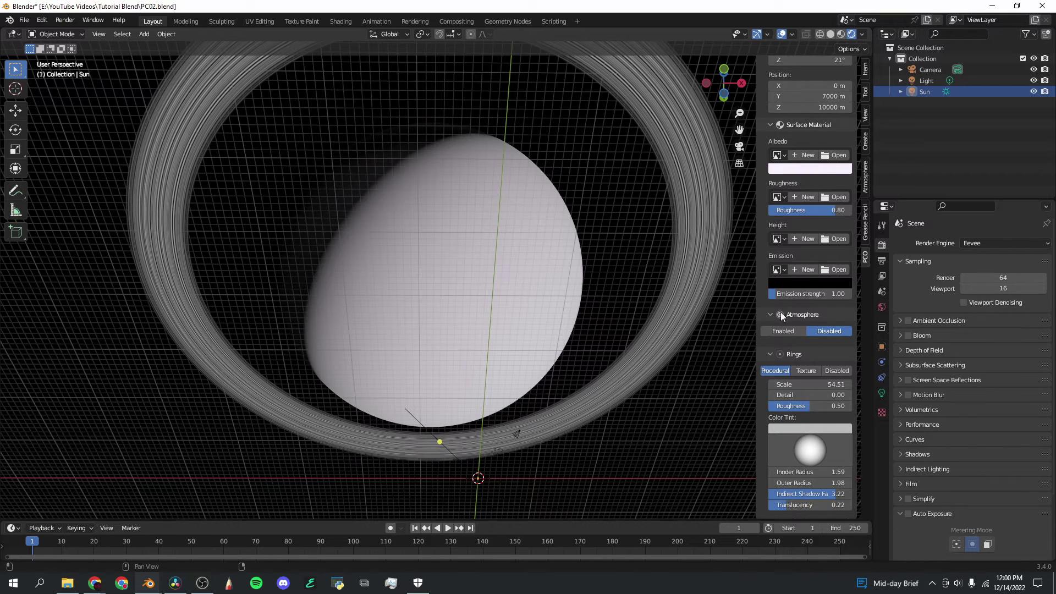
scroll(782, 308, "up", 6)
scroll(764, 304, "down", 6)
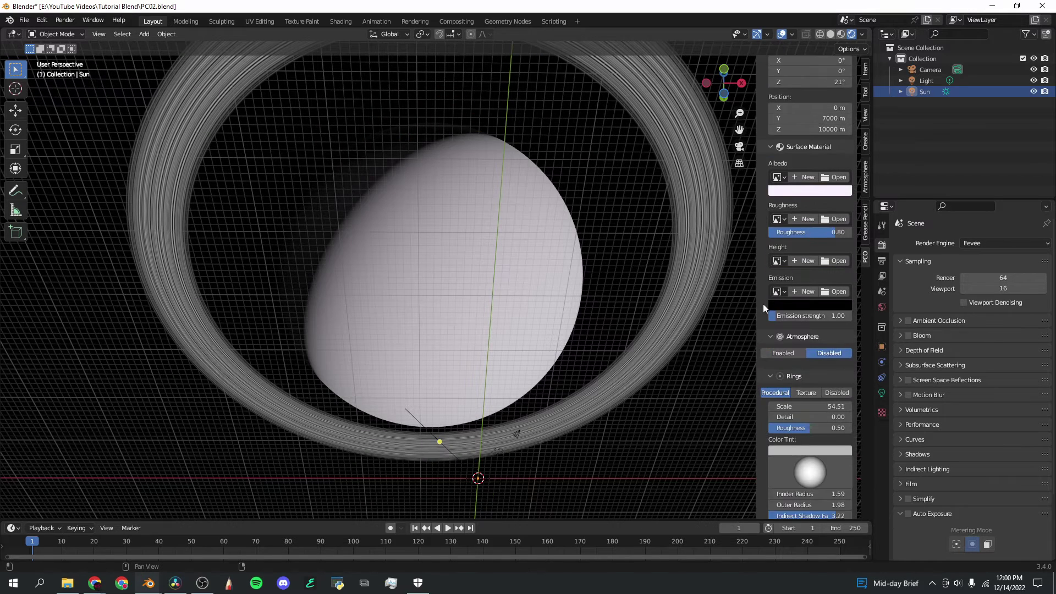
left_click_drag(716, 80, 690, 113)
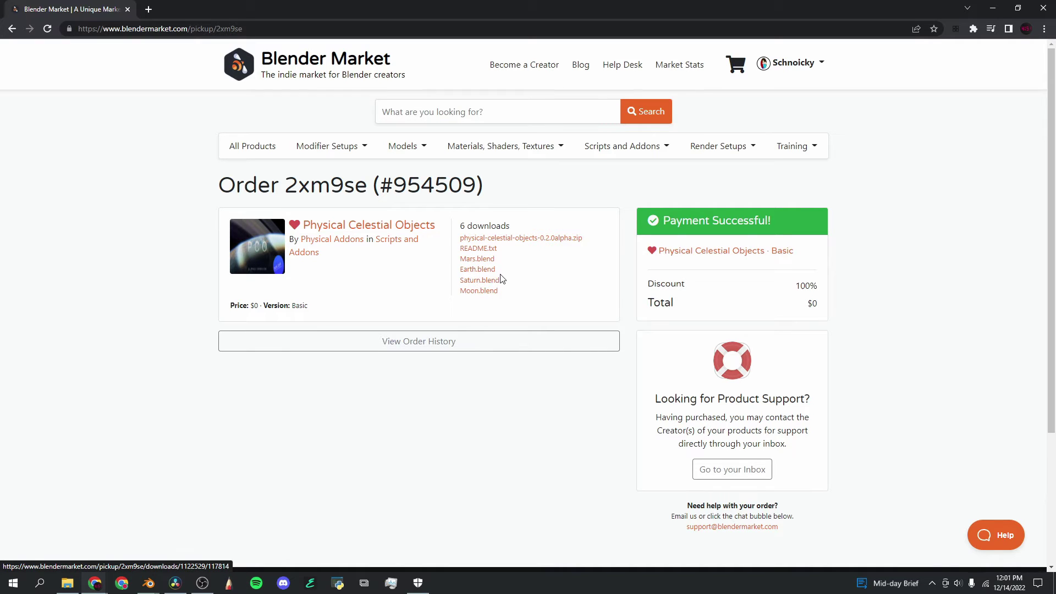
Download Earth.blend from the Physical Celestial Objects order page on Blender Market and open it in Blender.
left_click(470, 271)
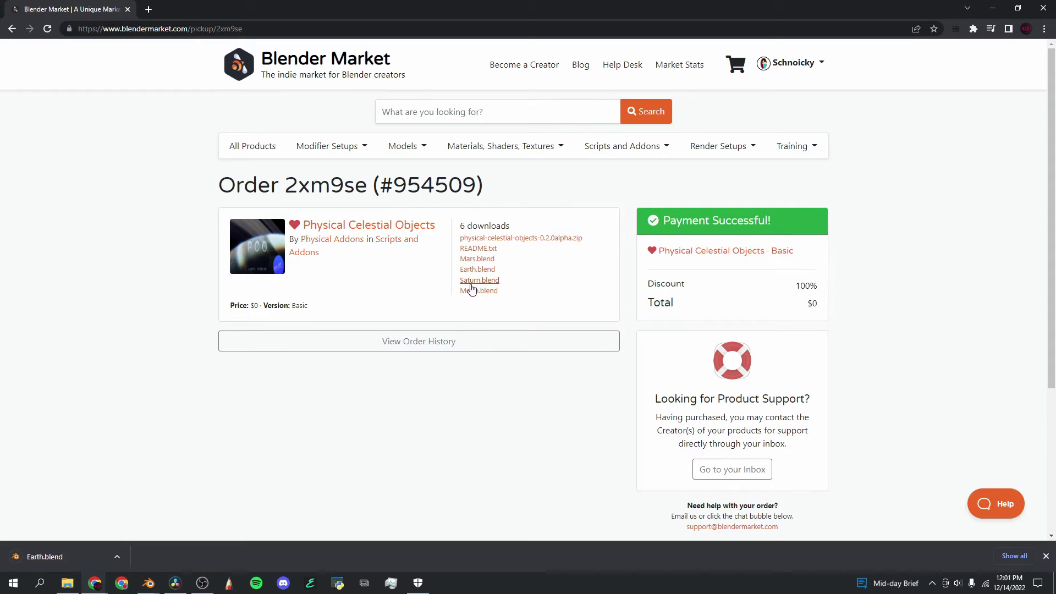
left_click(115, 557)
left_click(142, 487)
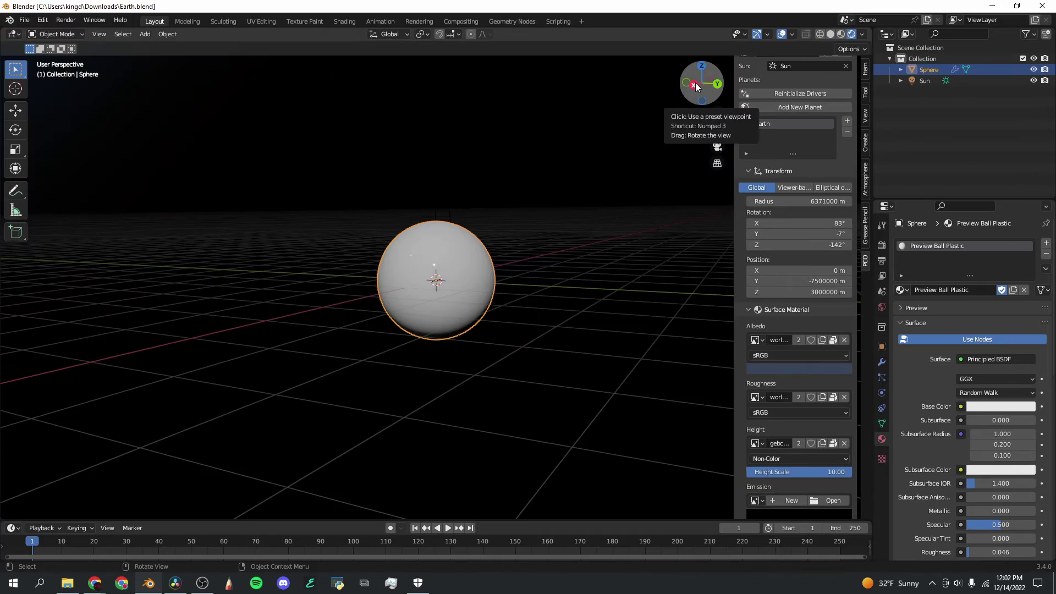
Inspect the Earth planet in the example scene from the small sphere out to the planet's horizon.
left_click_drag(696, 89, 705, 245)
scroll(460, 302, "down", 15)
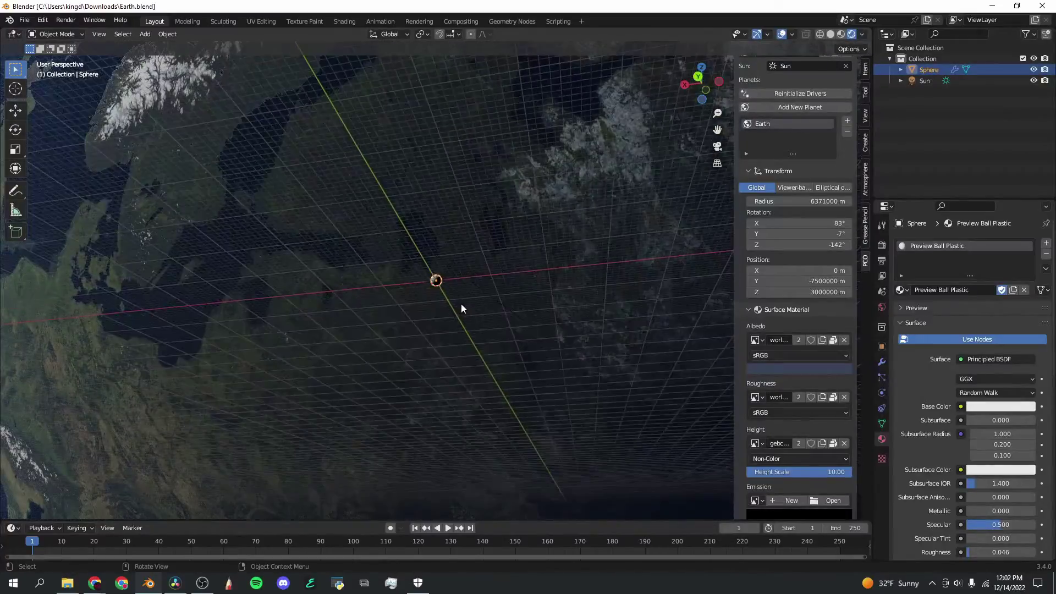
left_click_drag(700, 82, 613, 137)
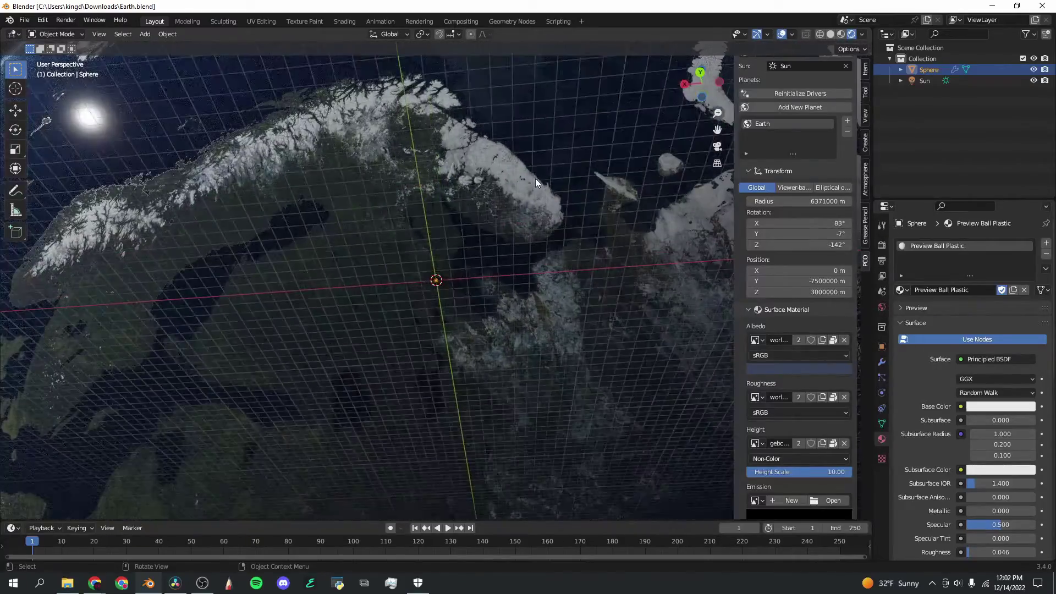
left_click_drag(701, 82, 574, 174)
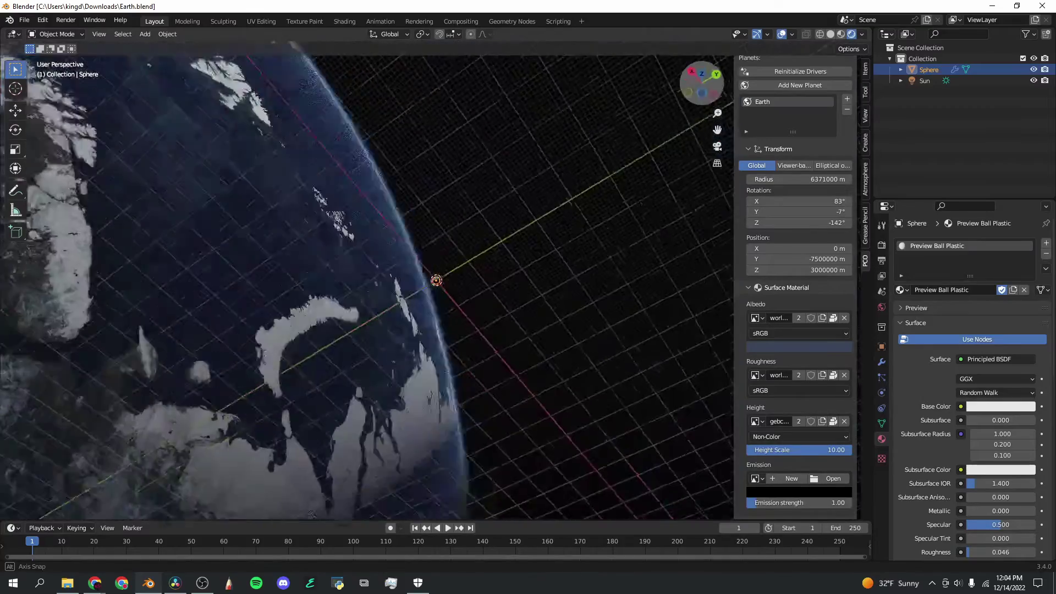
left_click_drag(677, 126, 644, 167)
Switch back to the Blender Market order page and open README.txt to read it.
left_click(997, 6)
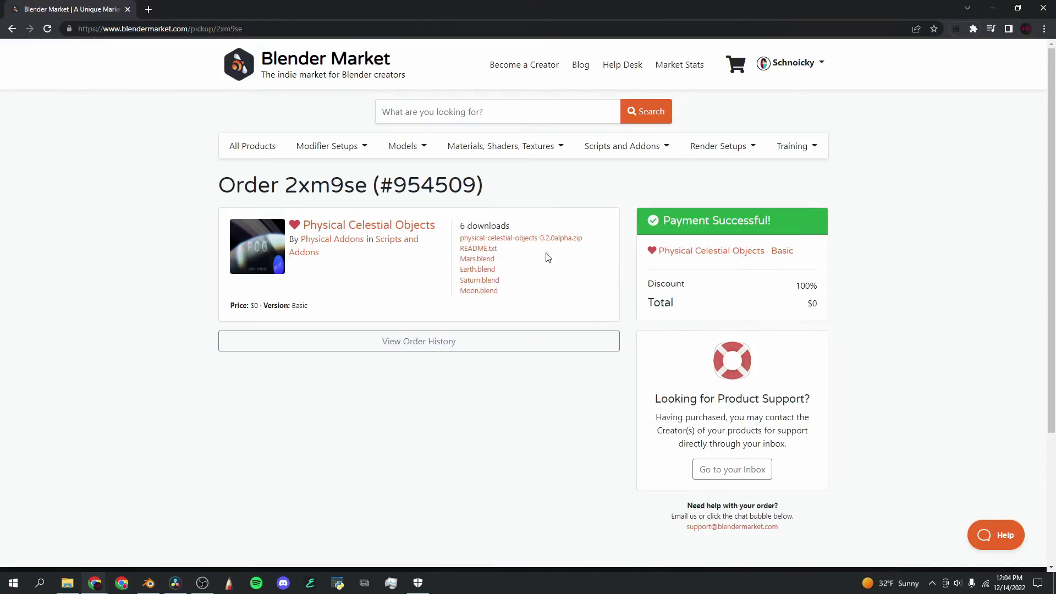
left_click(479, 249)
scroll(337, 189, "down", 1)
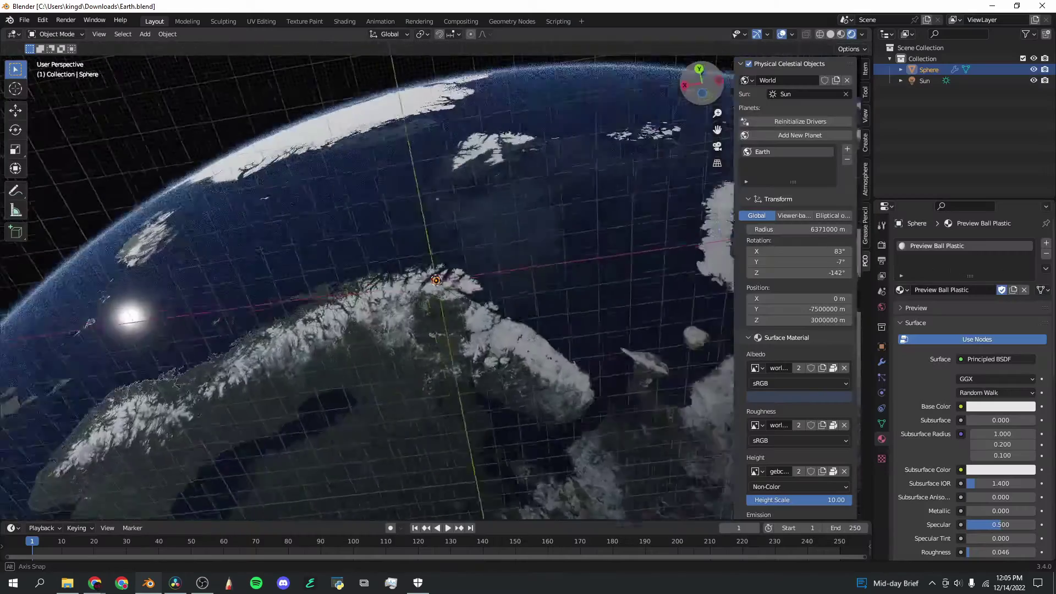
Review the Earth example's transform, surface material, atmosphere and rings settings.
middle_click_drag(385, 287, 324, 291)
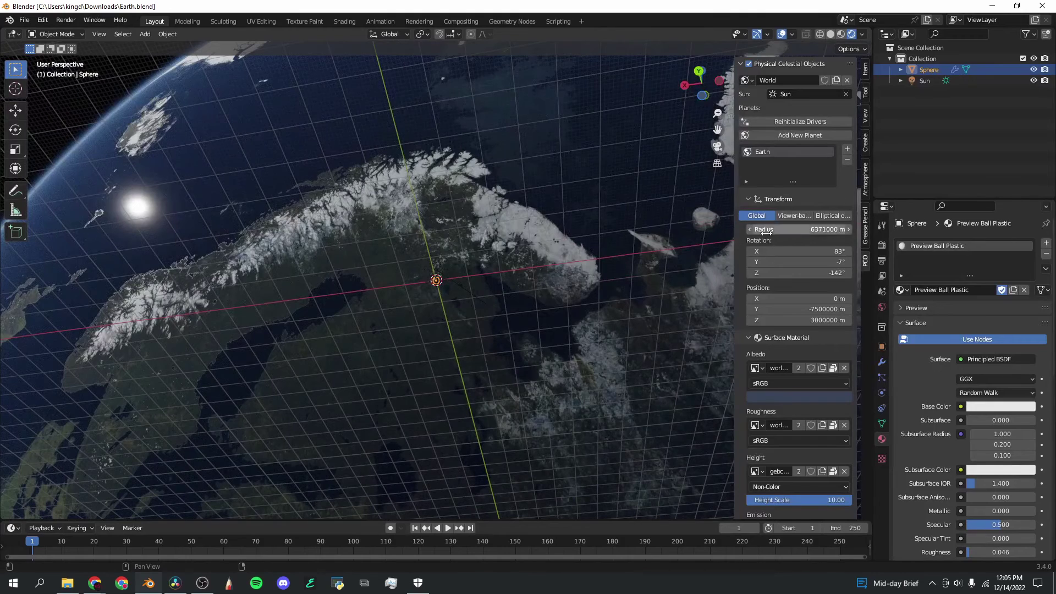
scroll(740, 294, "down", 2)
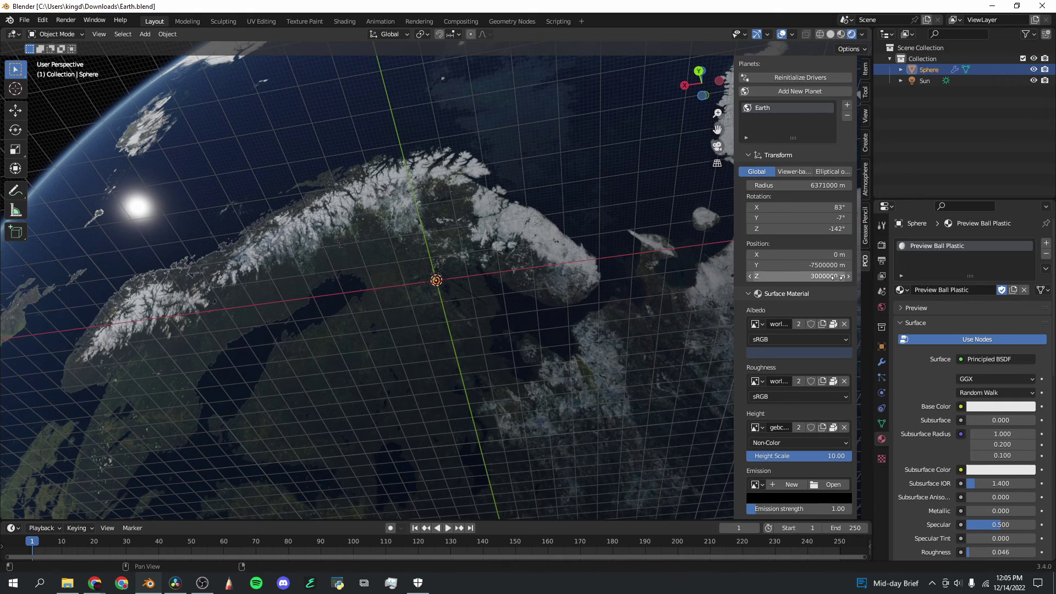
scroll(743, 330, "down", 4)
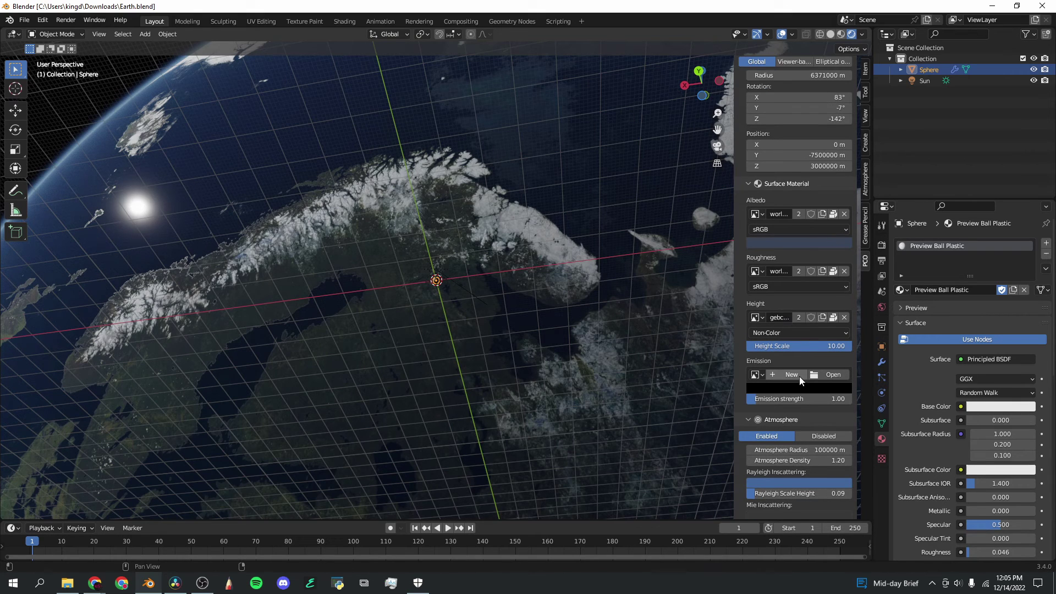
scroll(782, 478, "down", 4)
scroll(780, 482, "down", 1)
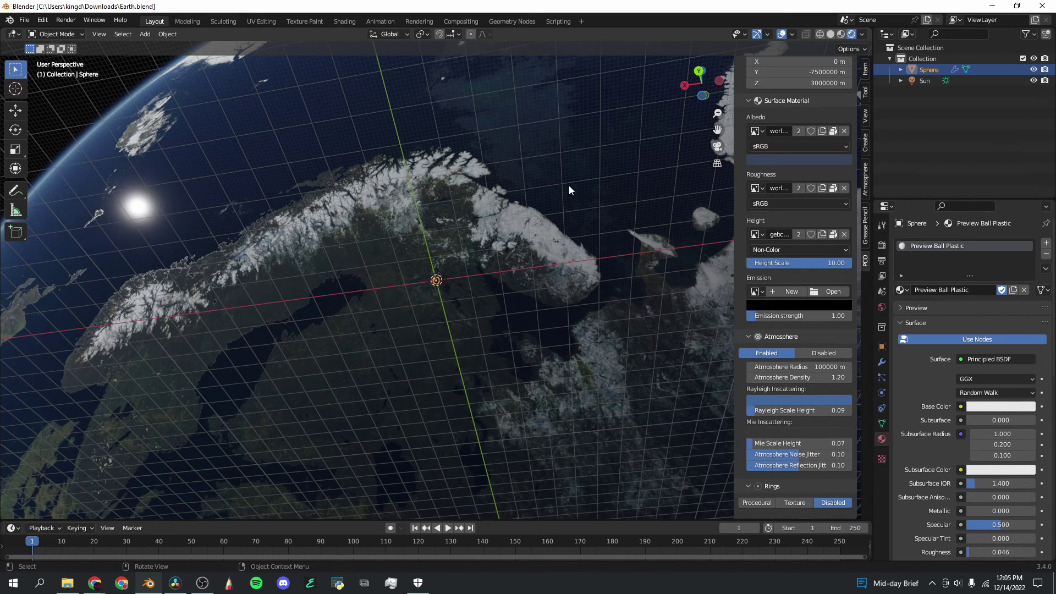
Examine Earth's terrain, atmospheric rim and sun reflection around the sphere from different angles and distances.
left_click_drag(682, 92, 633, 98)
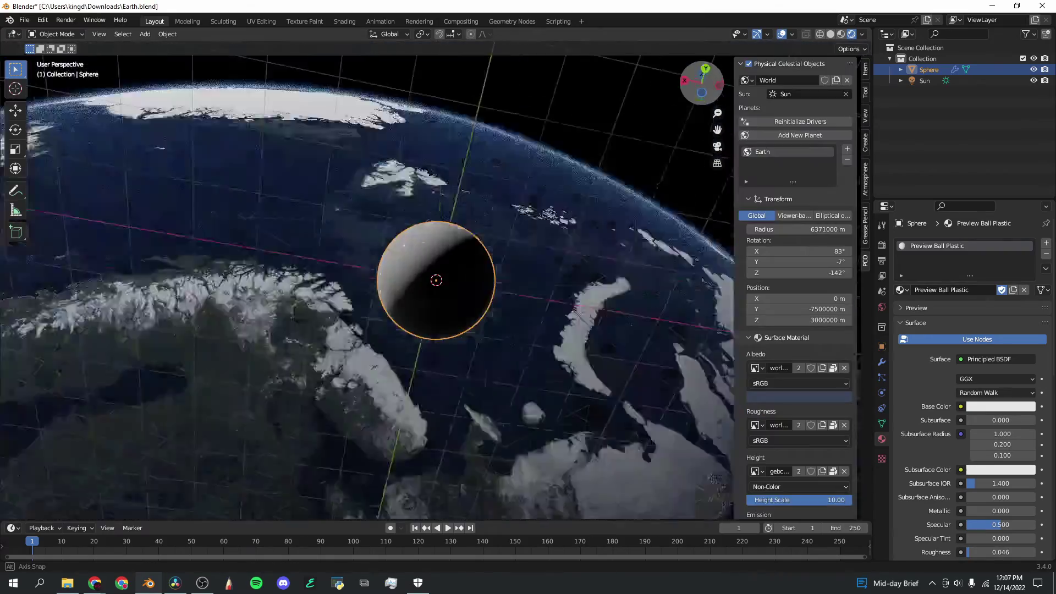
left_click_drag(702, 83, 561, 48)
left_click_drag(683, 99, 643, 188)
scroll(560, 295, "up", 2)
scroll(556, 298, "down", 10)
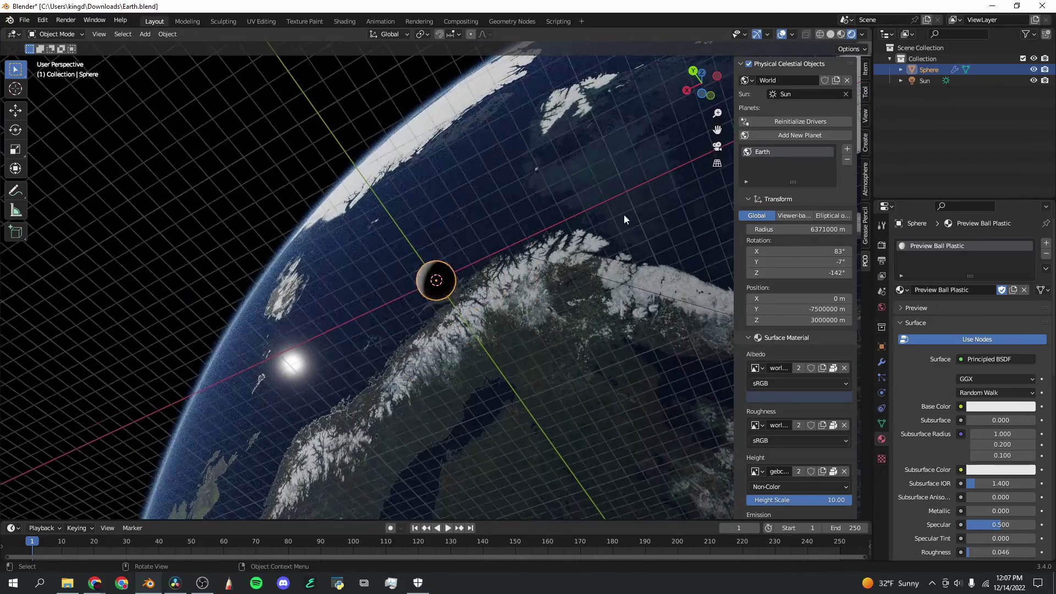
left_click_drag(723, 83, 546, 265)
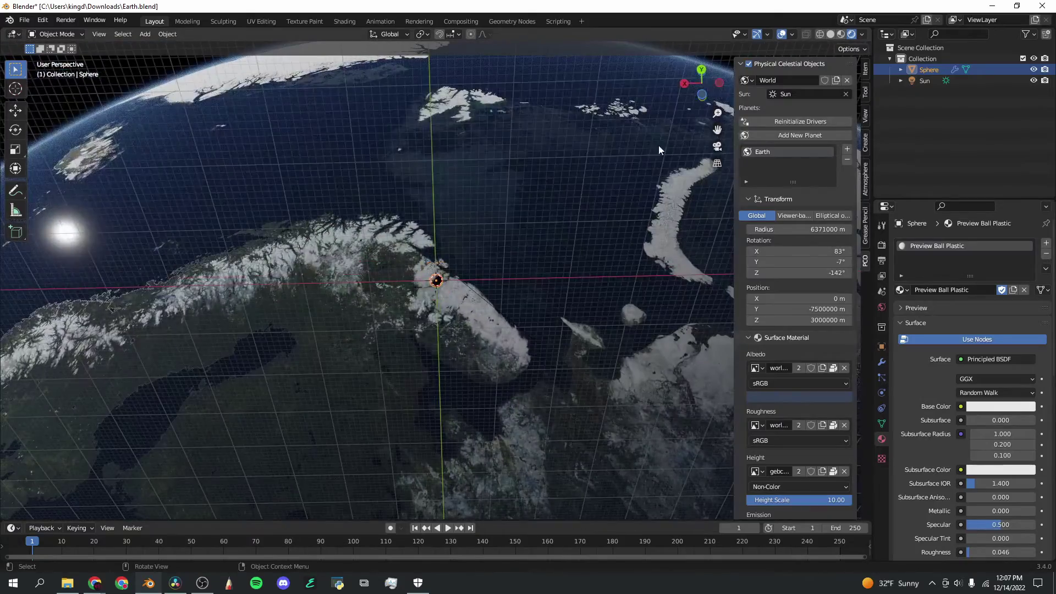
left_click_drag(698, 87, 493, 239)
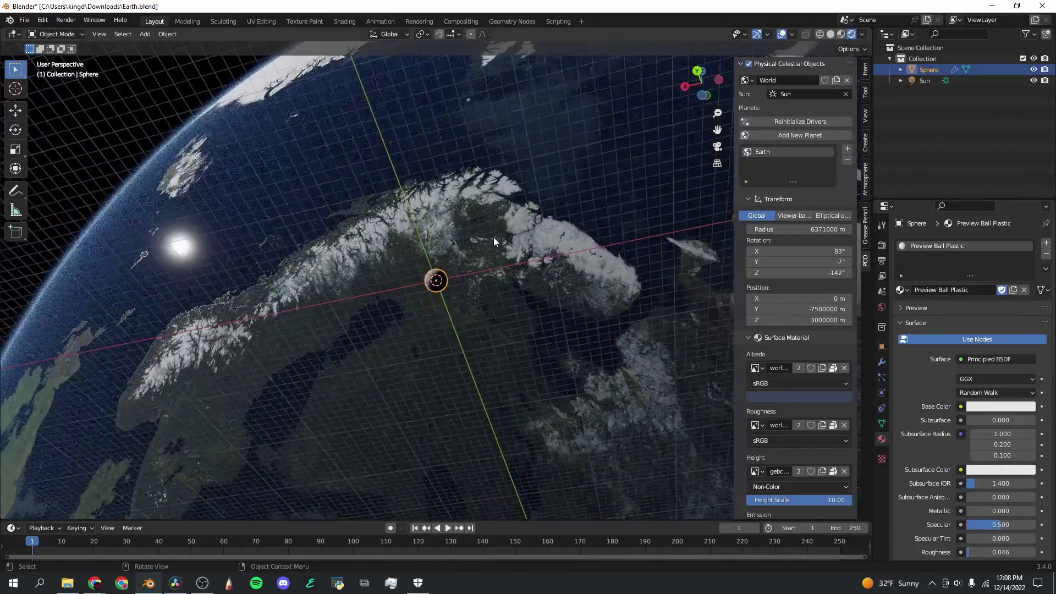
left_click_drag(705, 88, 569, 209)
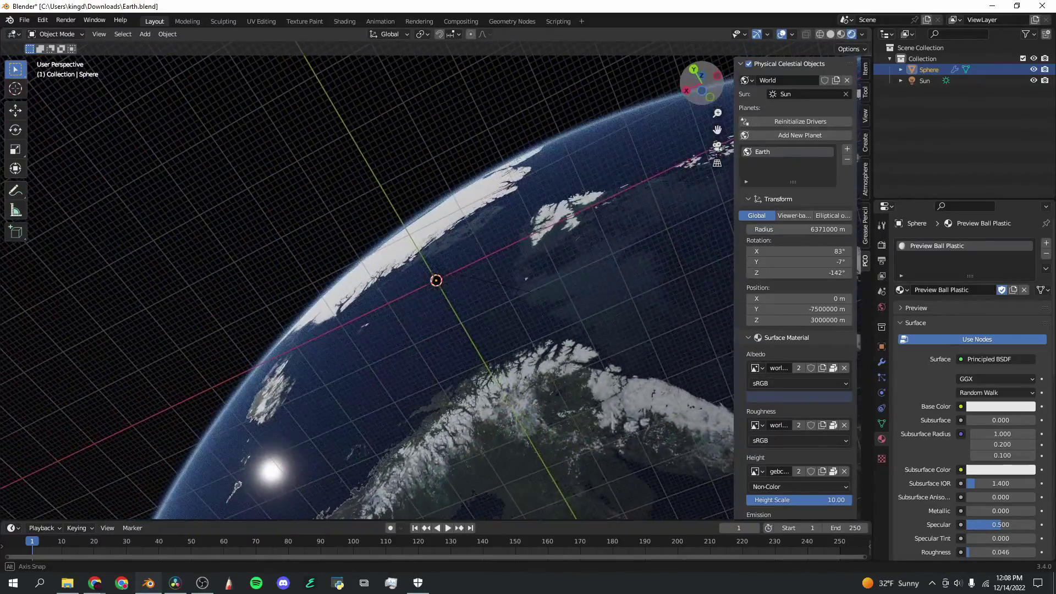